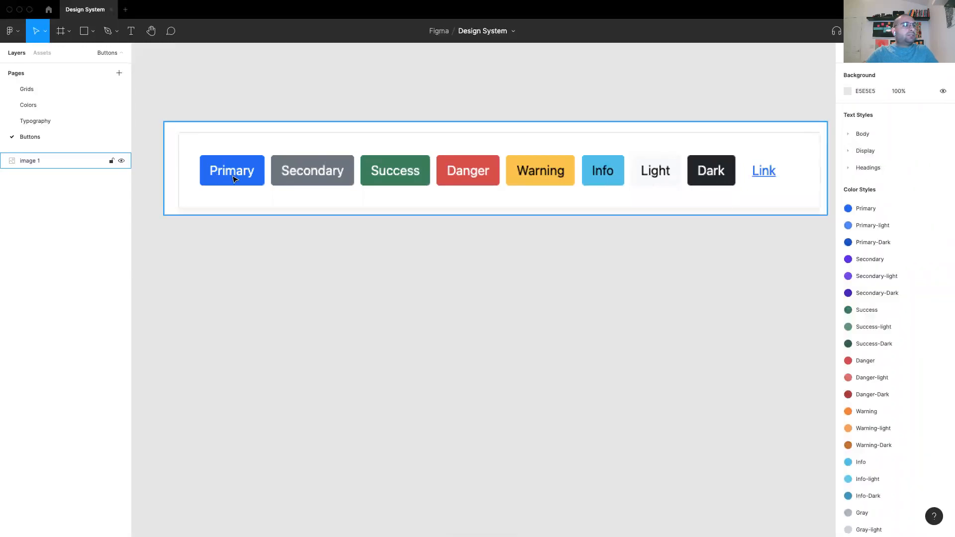
Add the text "Primary" below the button reference image and wrap it in an auto layout frame
key(t)
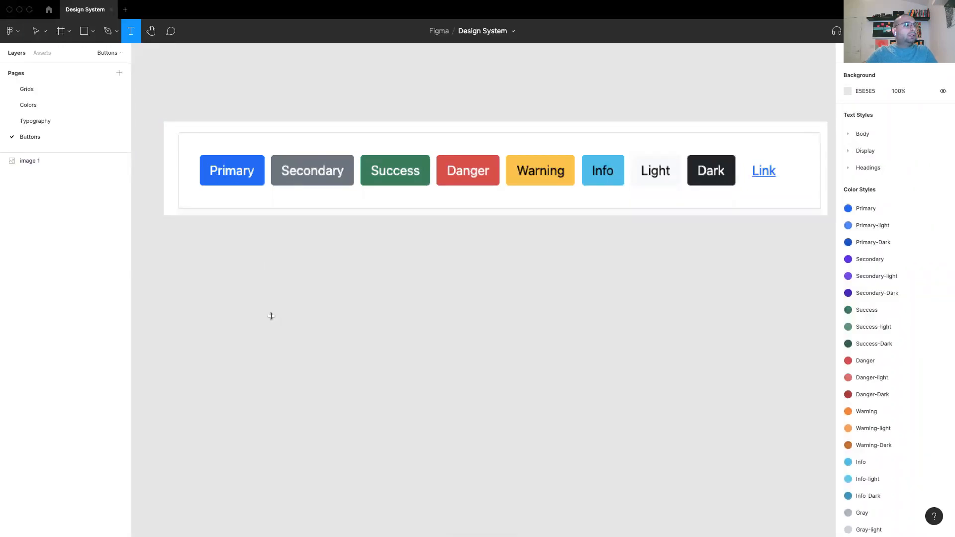
click(238, 300)
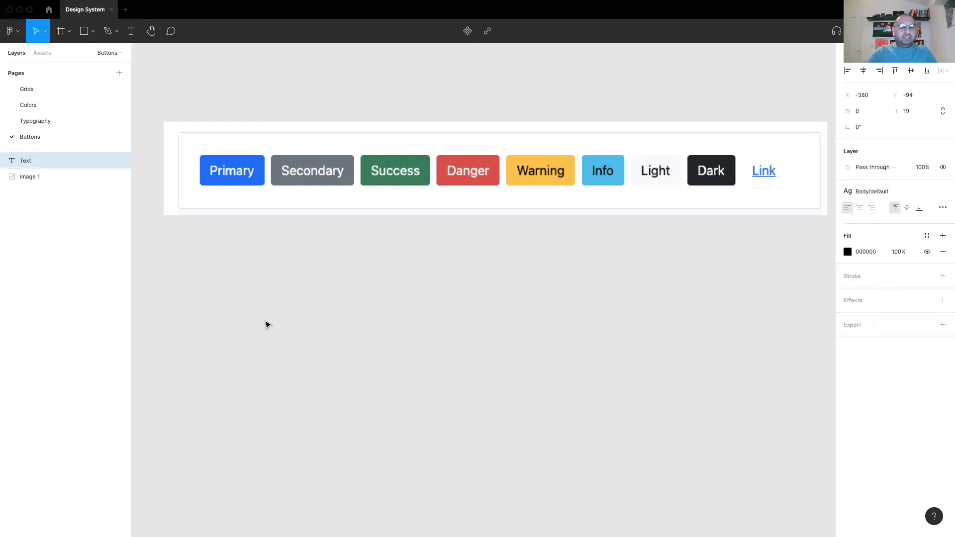
text(Primary)
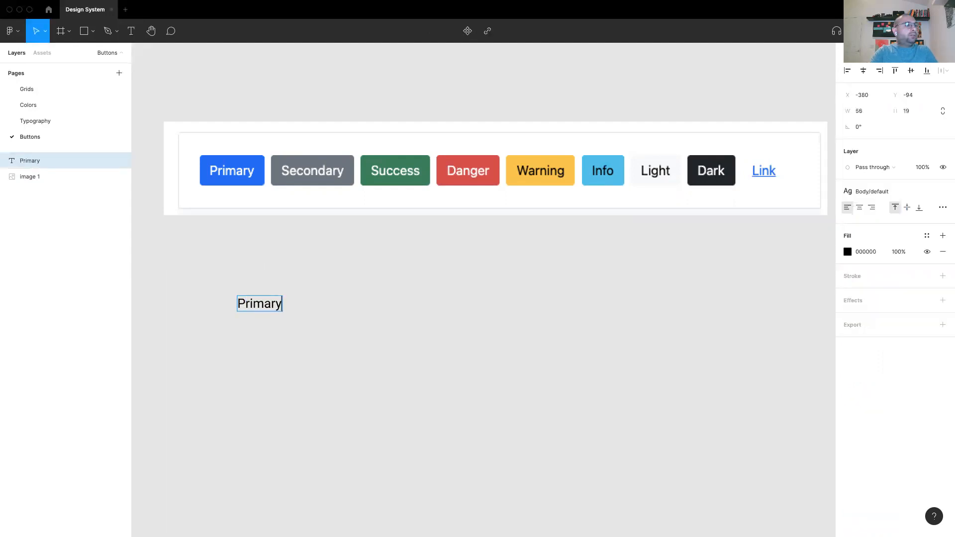
key(Escape)
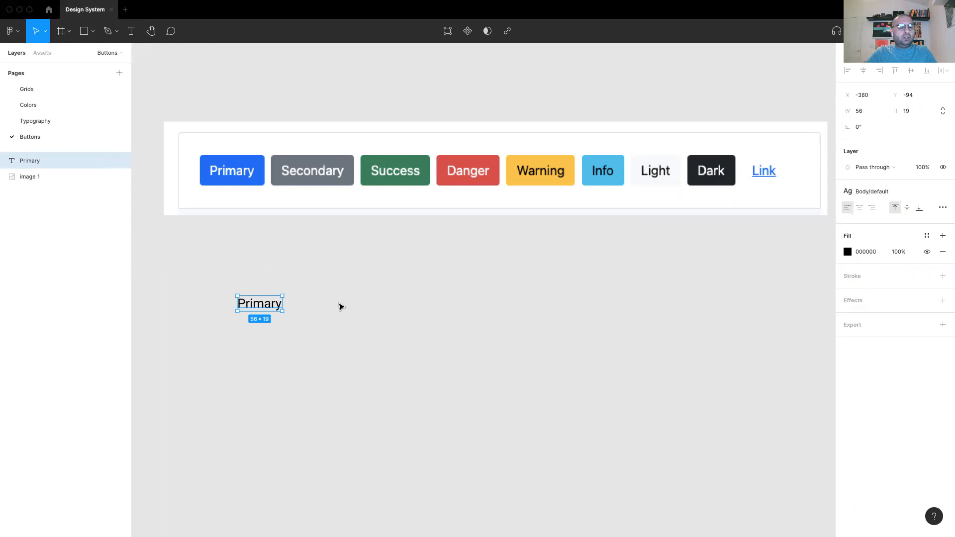
key(shift+a)
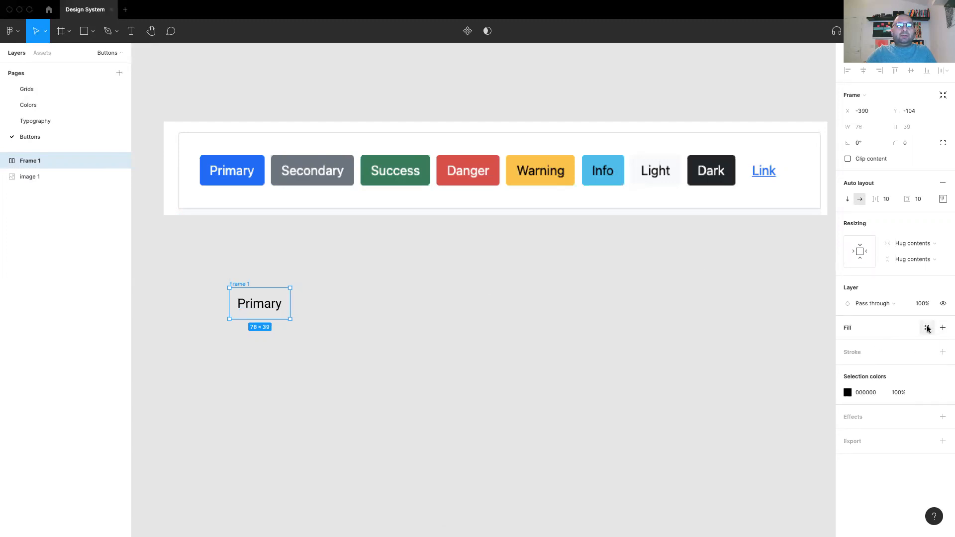
Fill the button frame with the Primary color style and recolor its text with the White style
click(927, 329)
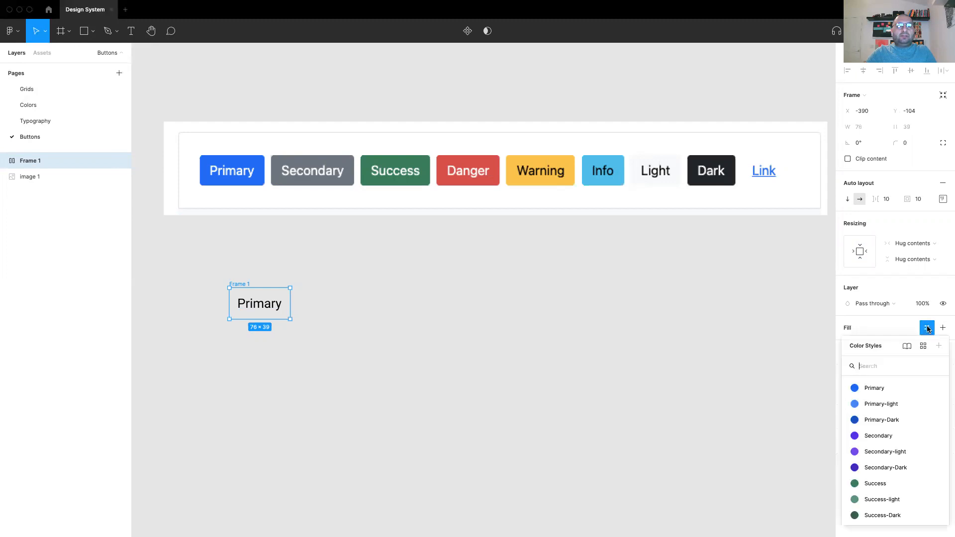
click(878, 389)
click(926, 408)
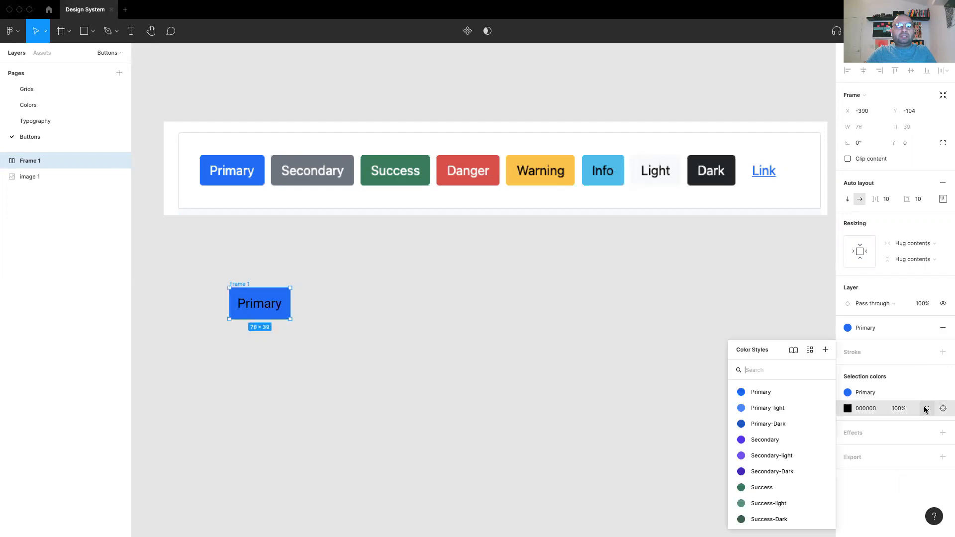
text(w)
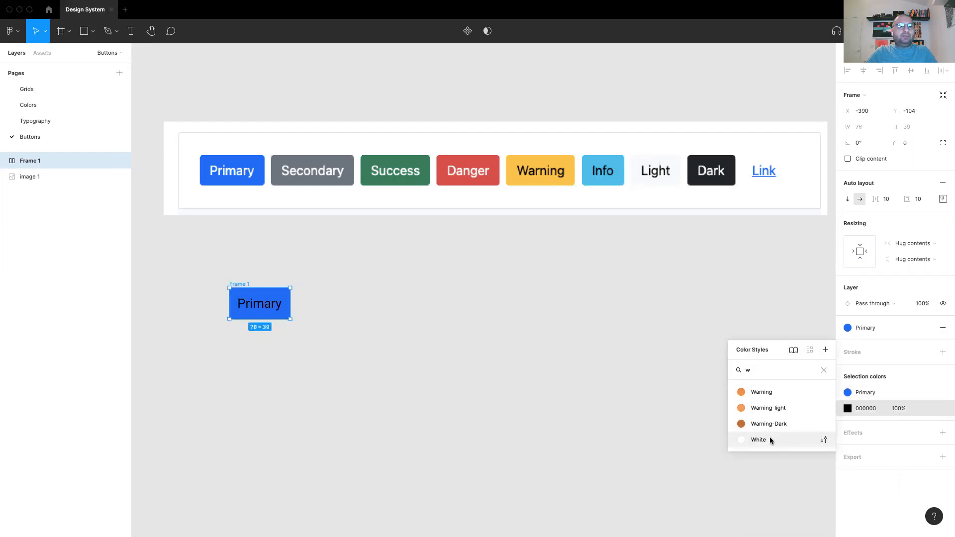
click(744, 439)
click(597, 302)
Set the button frame's corner radius to 4
double_click(255, 302)
click(240, 285)
click(918, 144)
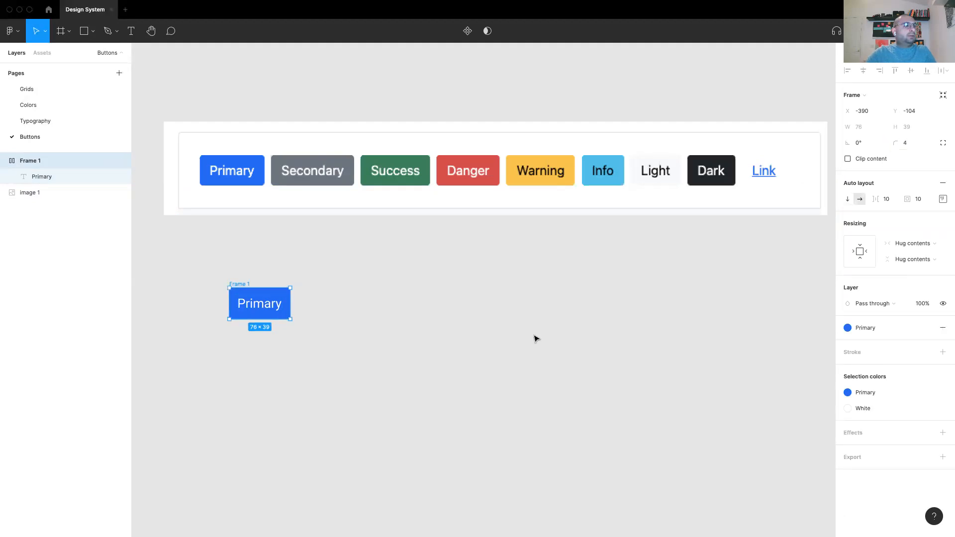
click(438, 317)
Apply the level-2 effect style to the button frame
click(248, 285)
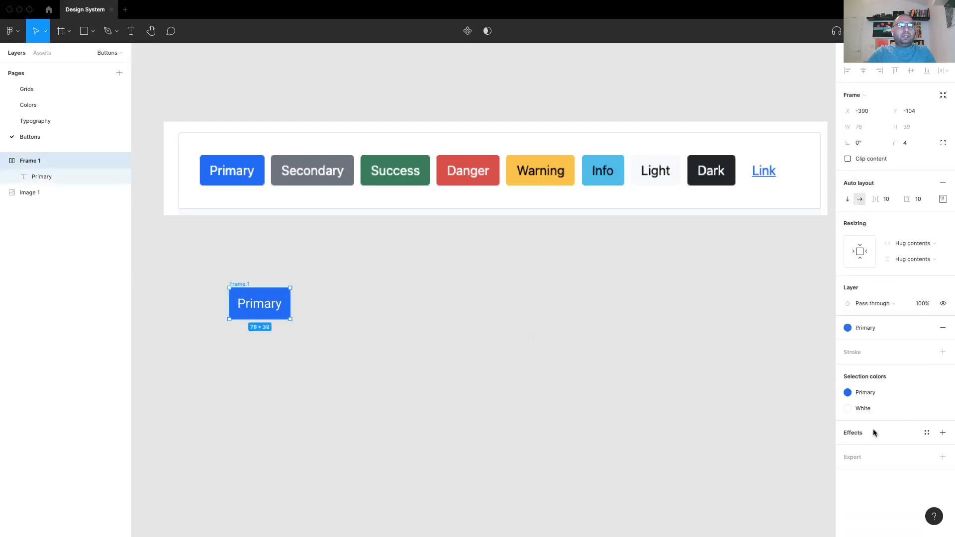
click(925, 434)
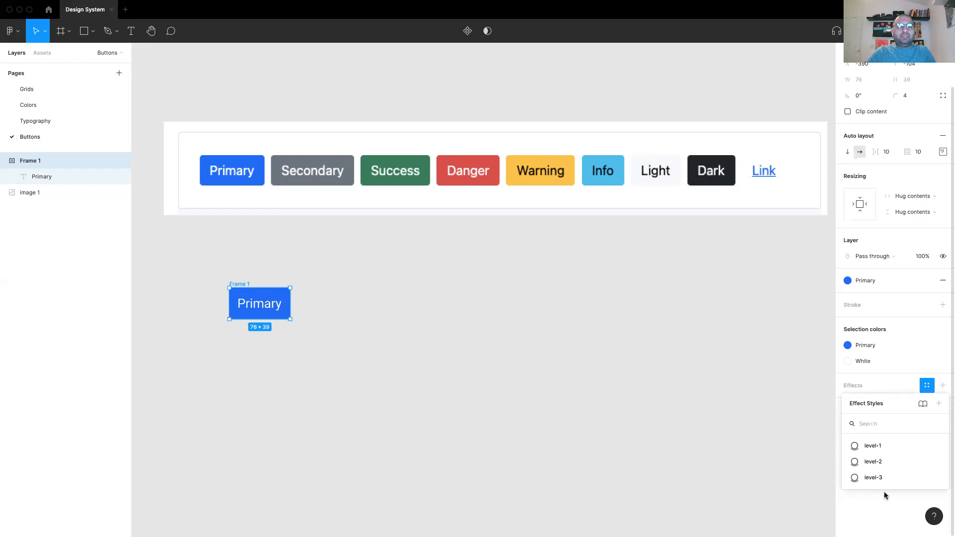
click(882, 462)
click(377, 310)
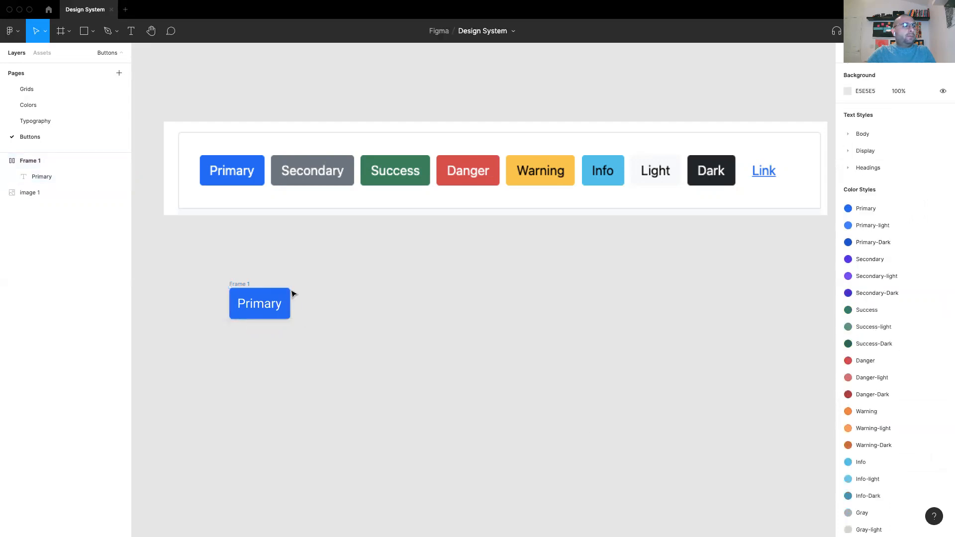
Convert the button frame into a component and rename it "Primary"
click(239, 290)
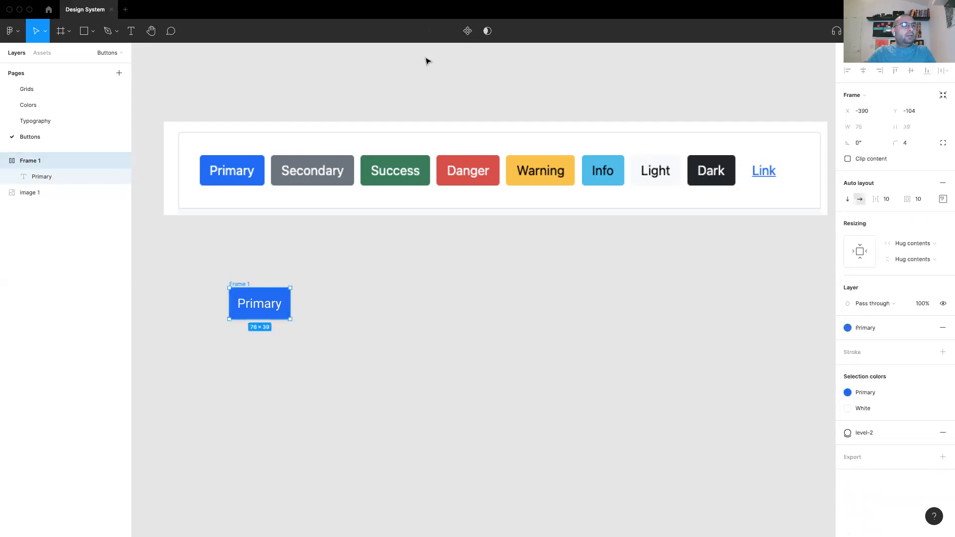
click(468, 31)
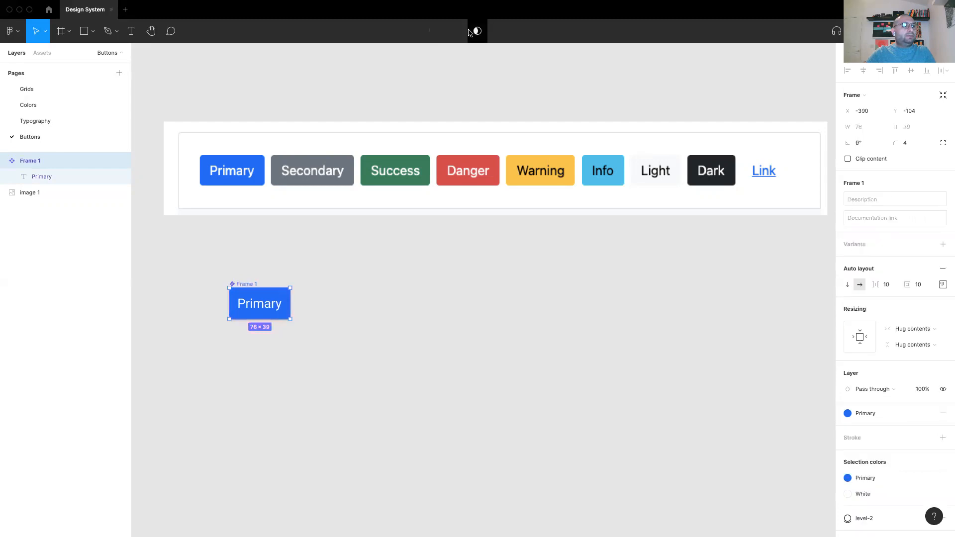
double_click(32, 161)
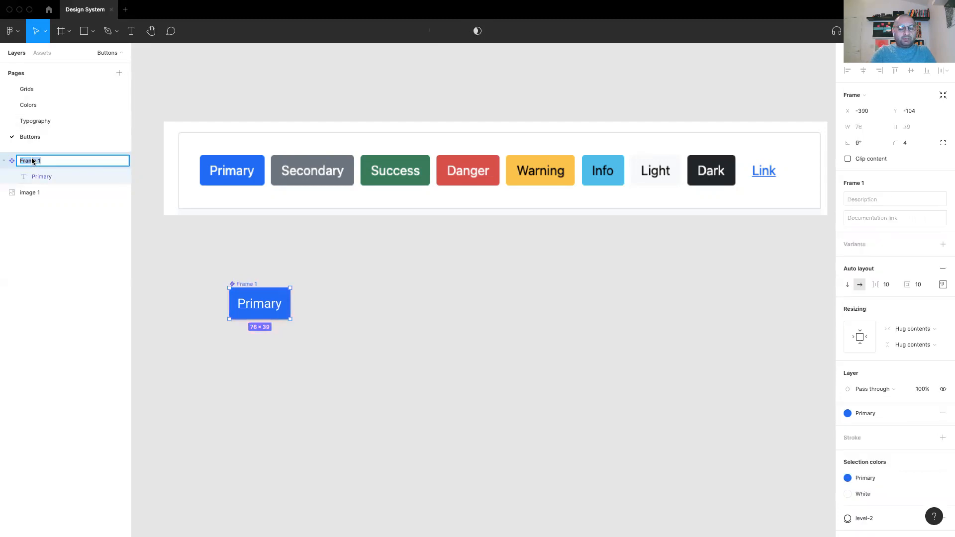
text(Primary)
key(Return)
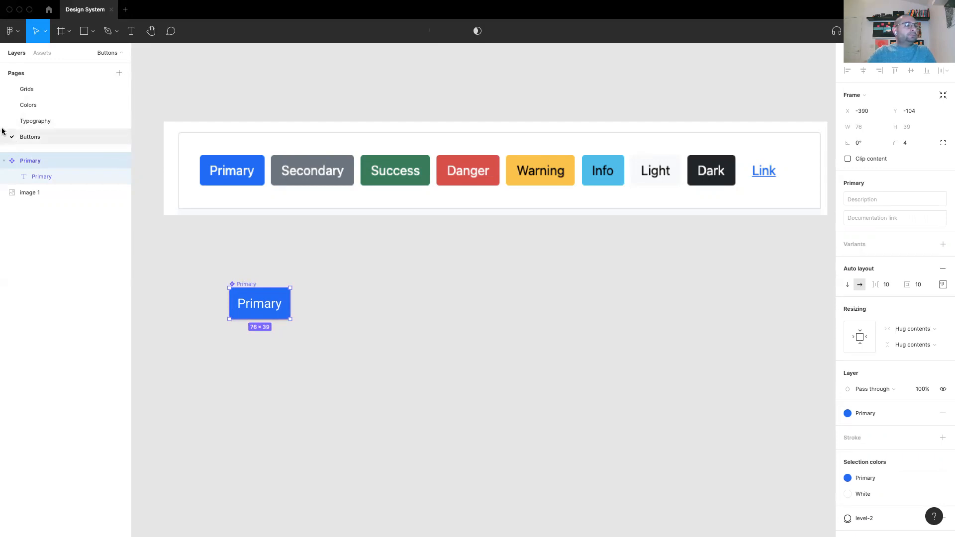
click(411, 320)
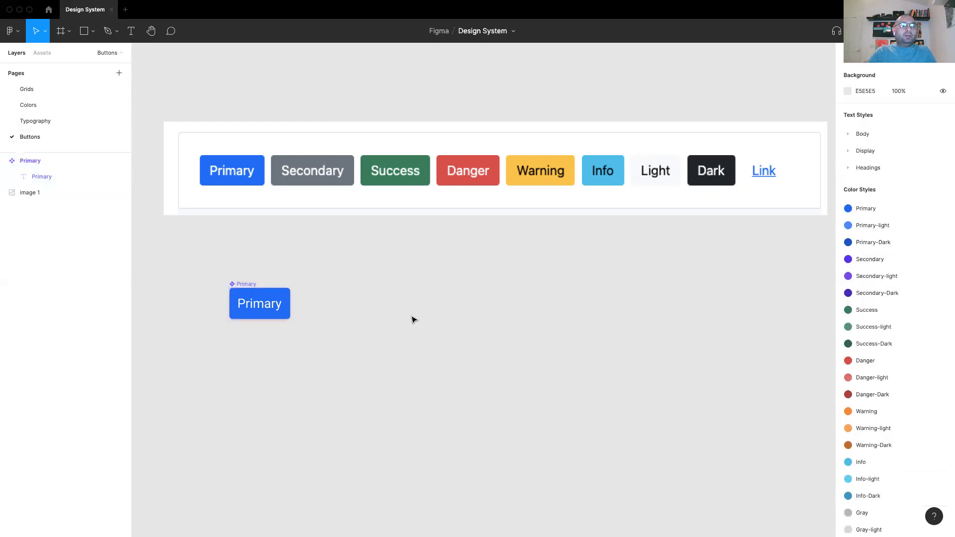
Add a variant to the Primary component and name it "Hover"
click(245, 283)
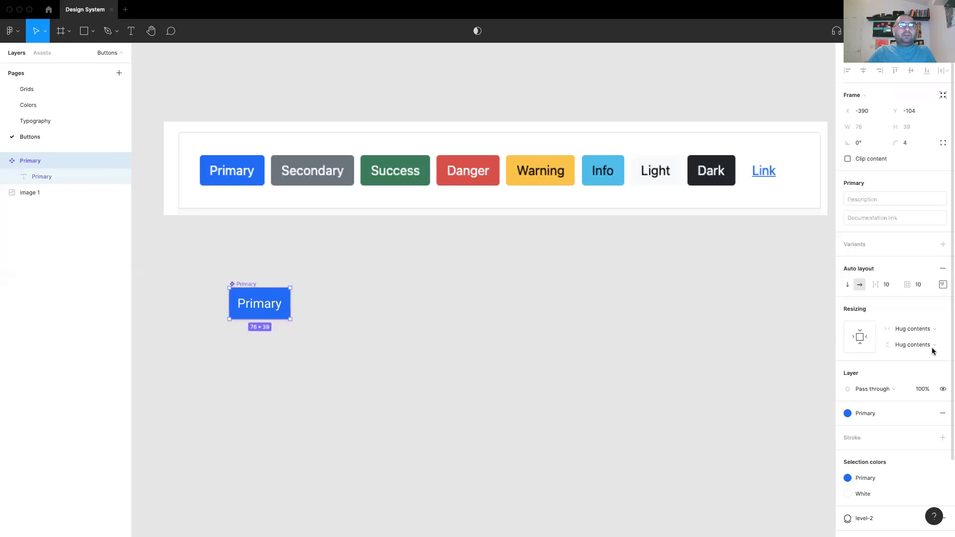
click(942, 244)
text(Hover)
key(Return)
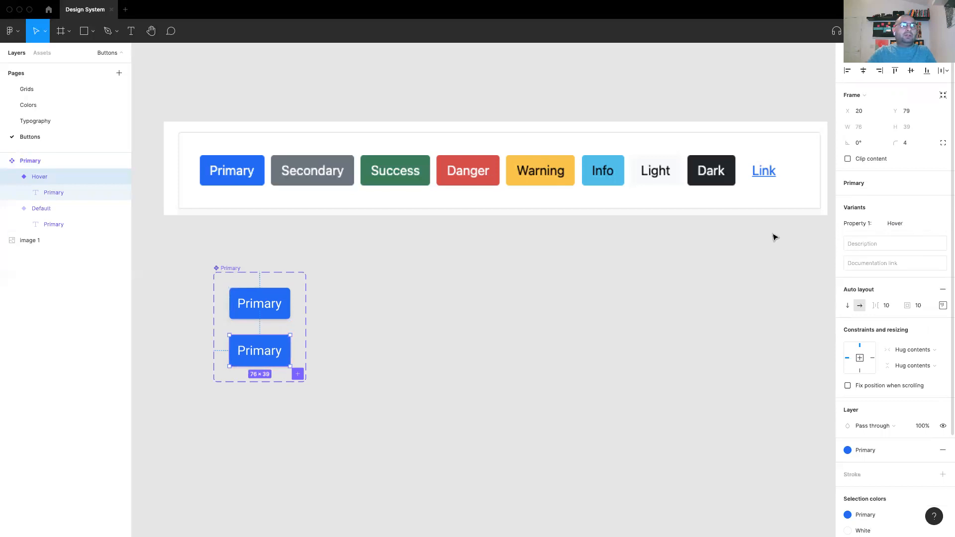
Give the Hover variant the level-3 effect style and change its blue fill to the Primary-light color style
scroll(882, 461, down, 1)
scroll(881, 457, down, 5)
click(867, 427)
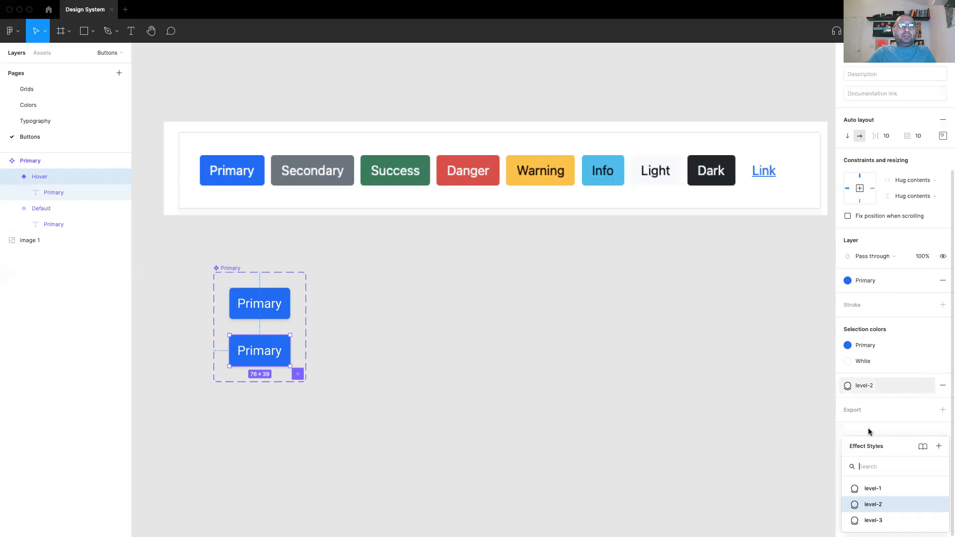
click(875, 520)
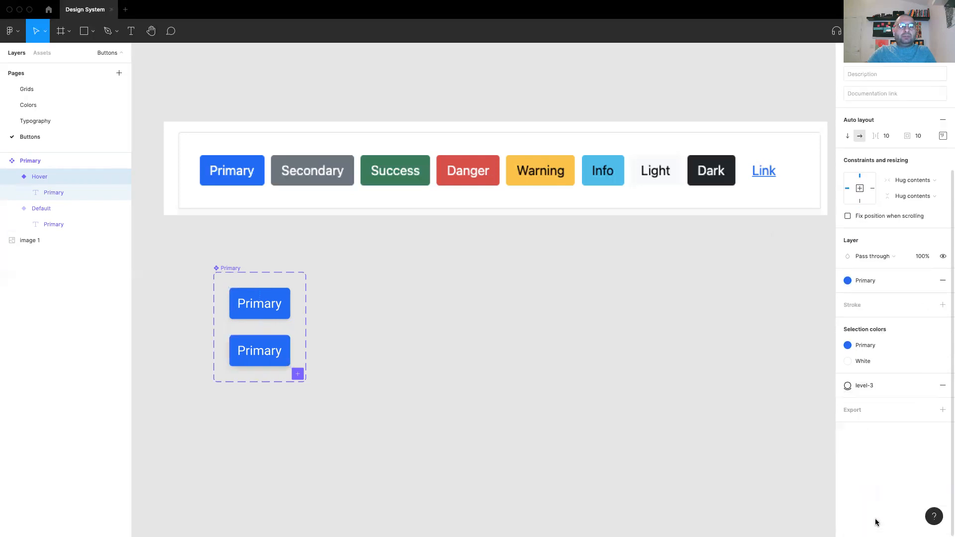
click(865, 345)
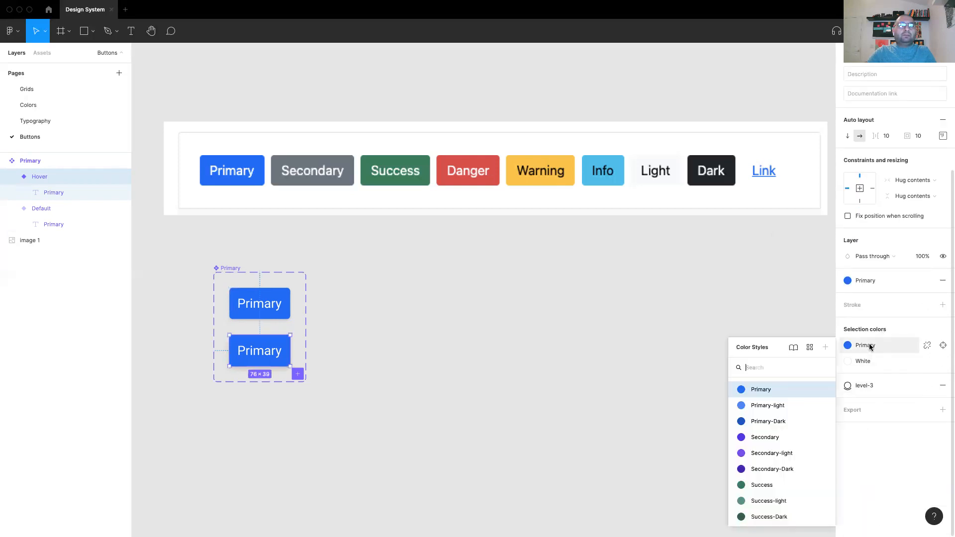
click(773, 405)
click(406, 332)
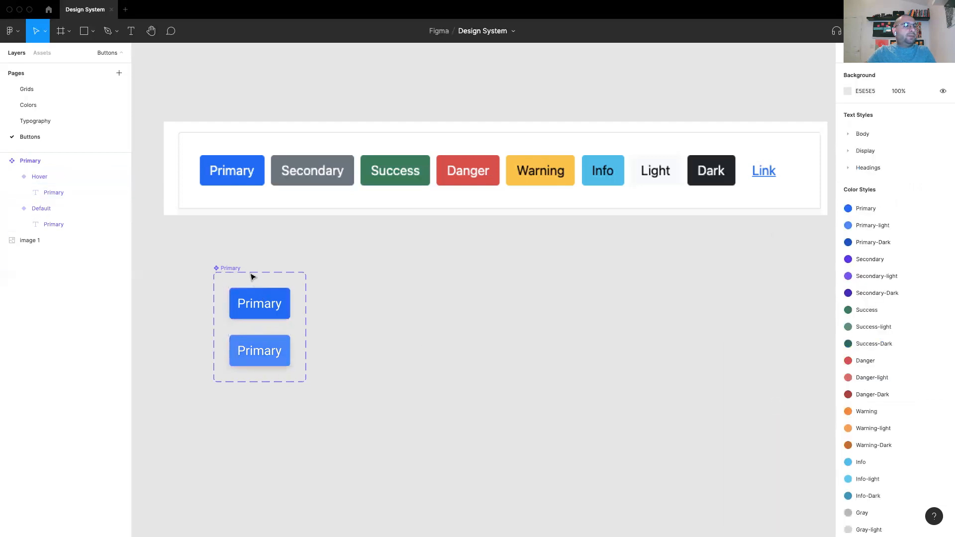
Add a third variant to the Primary component set and fill it with the Primary-Dark color style
click(276, 352)
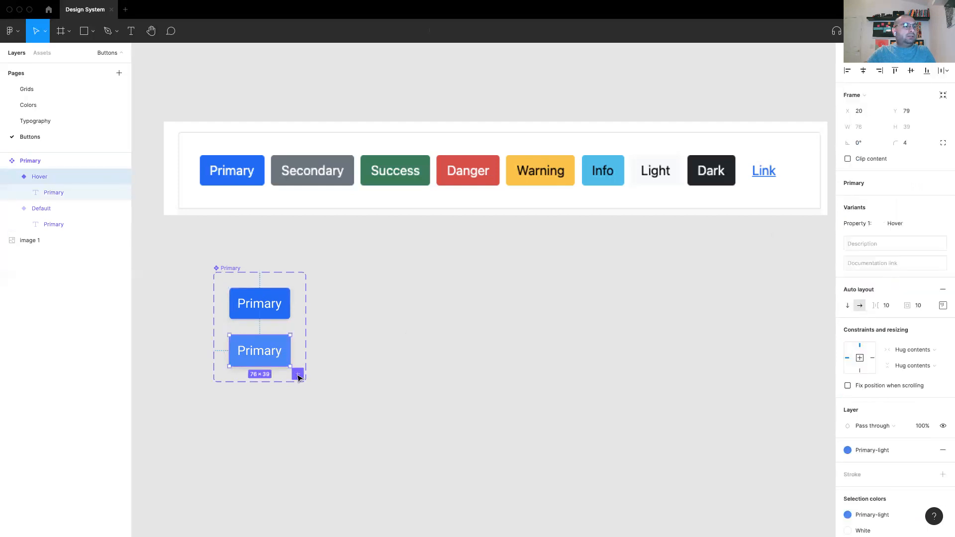
click(222, 269)
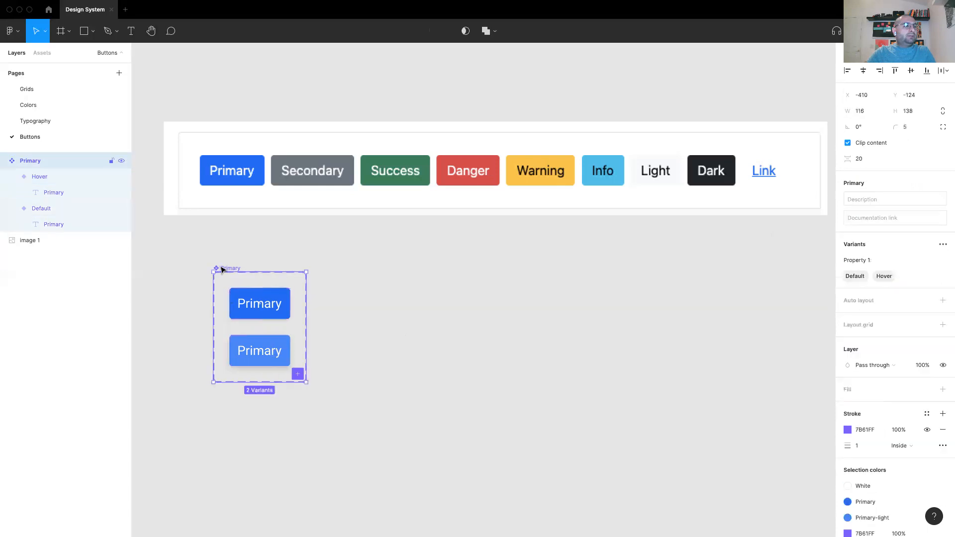
click(942, 244)
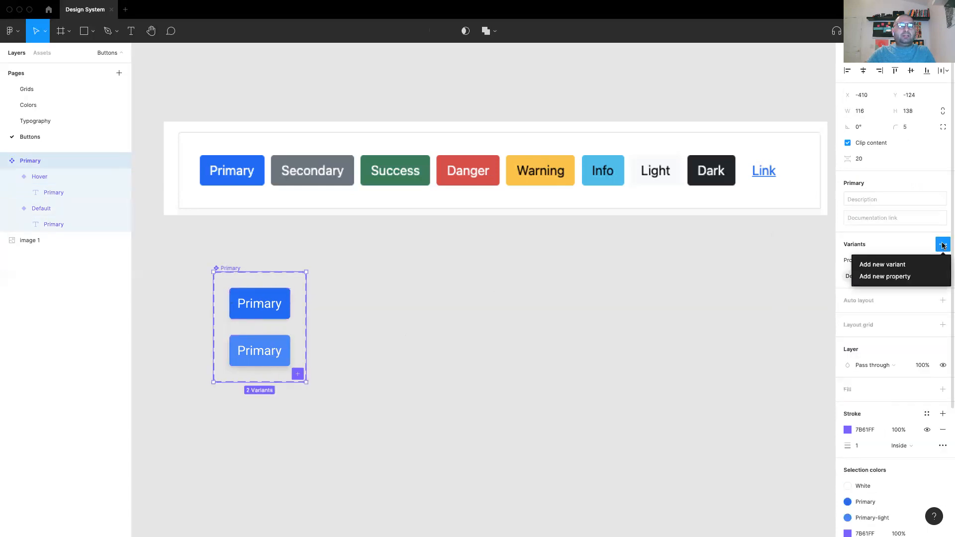
click(883, 264)
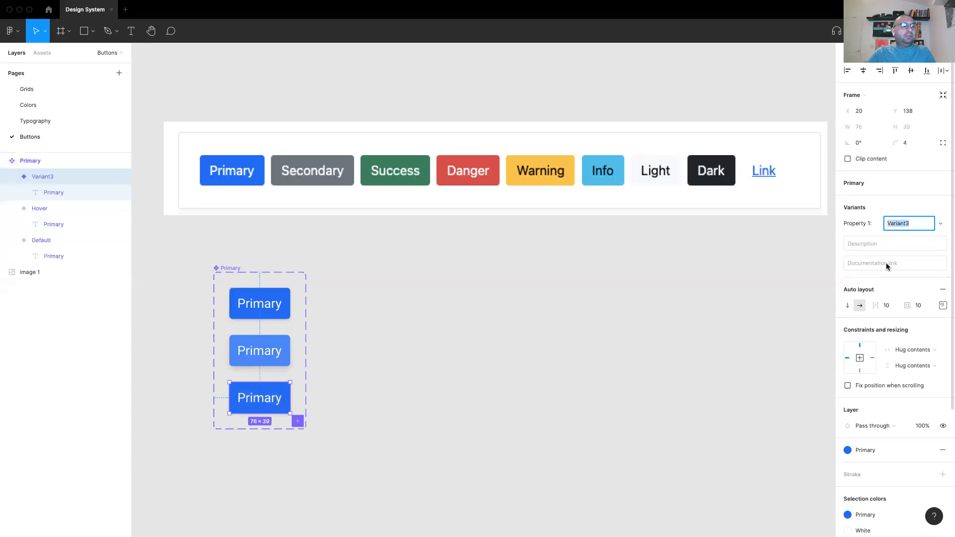
click(867, 449)
click(884, 429)
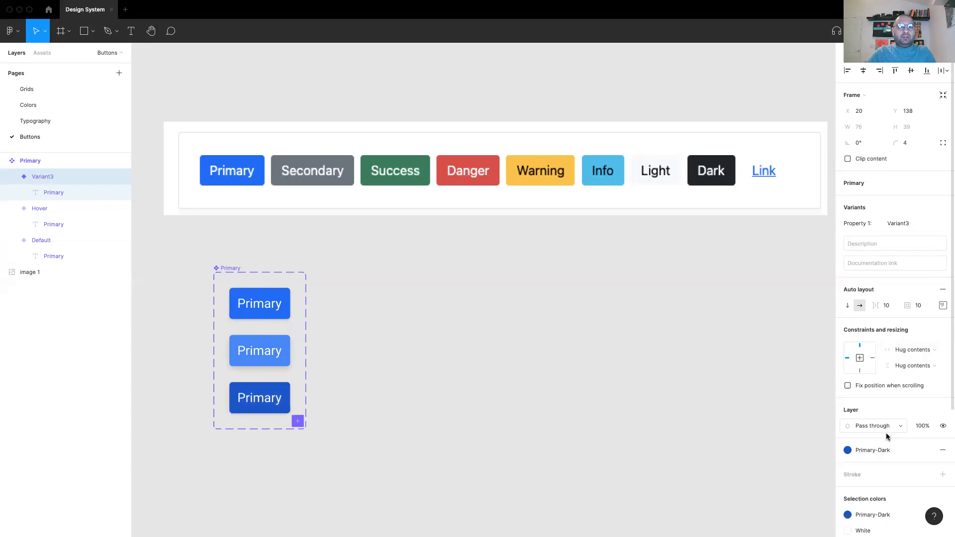
Apply the level-1 effect style to the dark blue variant and shift the whole component set slightly up and to the left
scroll(881, 470, down, 3)
click(864, 410)
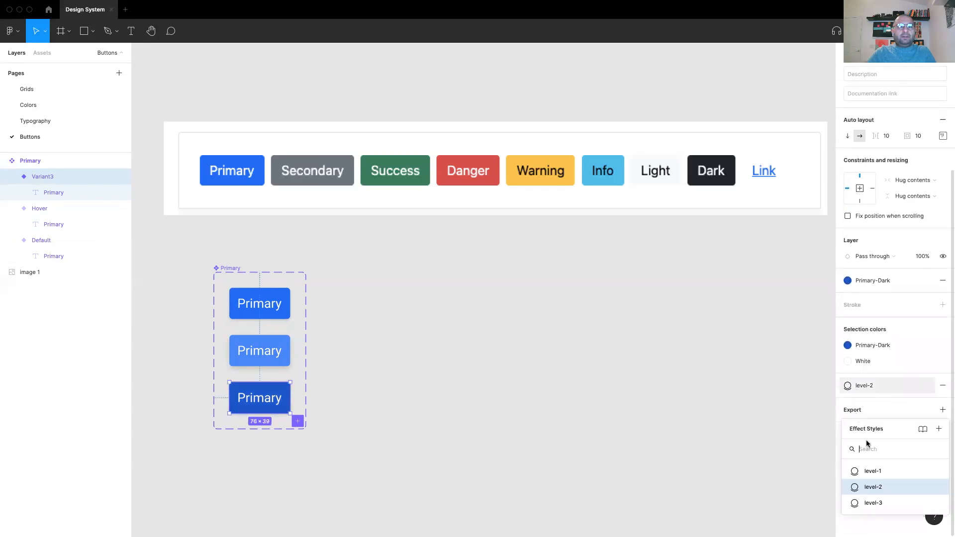
click(873, 469)
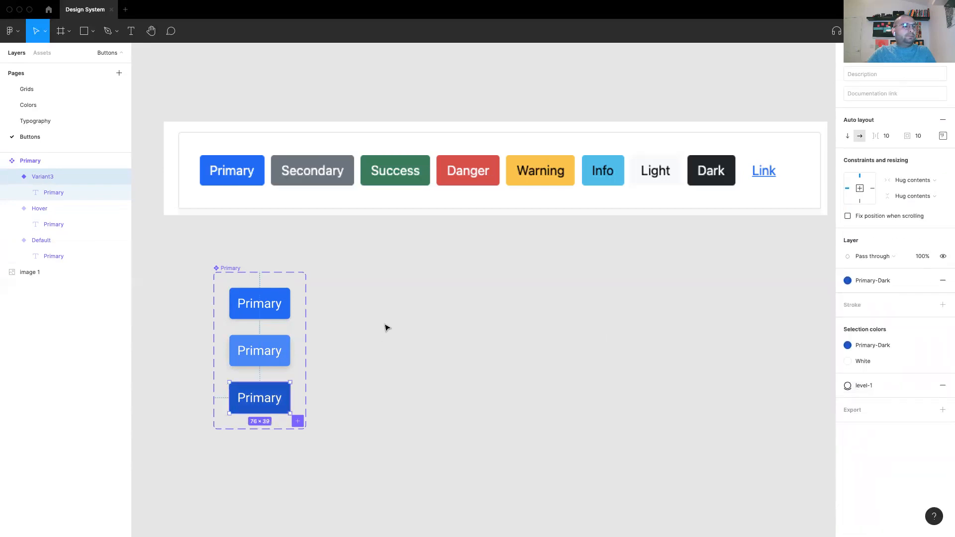
click(367, 332)
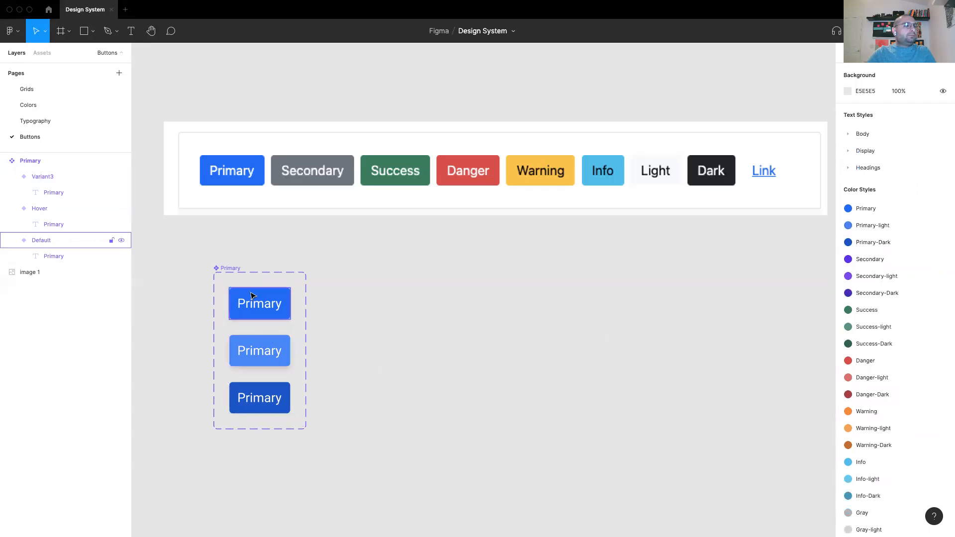
drag(220, 269, 211, 255)
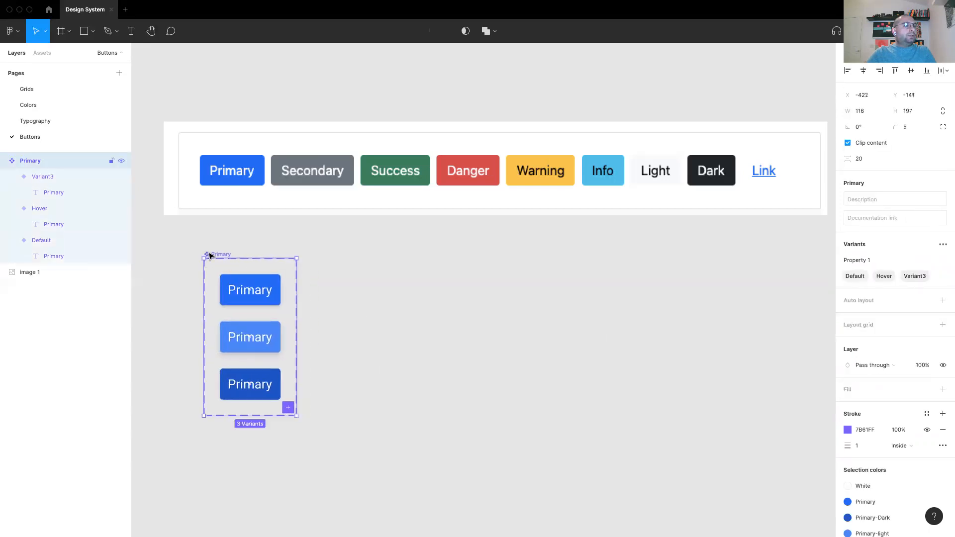
Rename the dark blue variant's Property 1 value to "Selected"
double_click(53, 178)
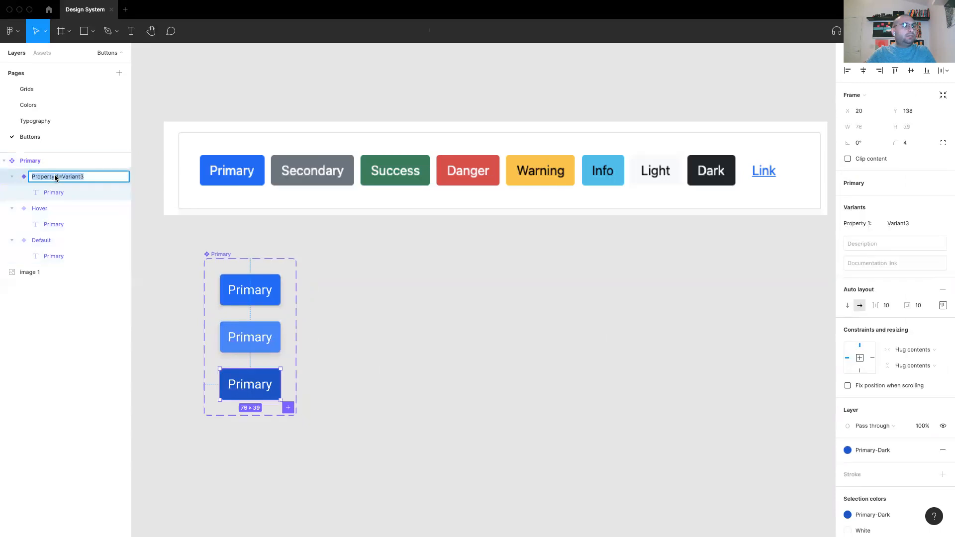
click(613, 323)
click(253, 382)
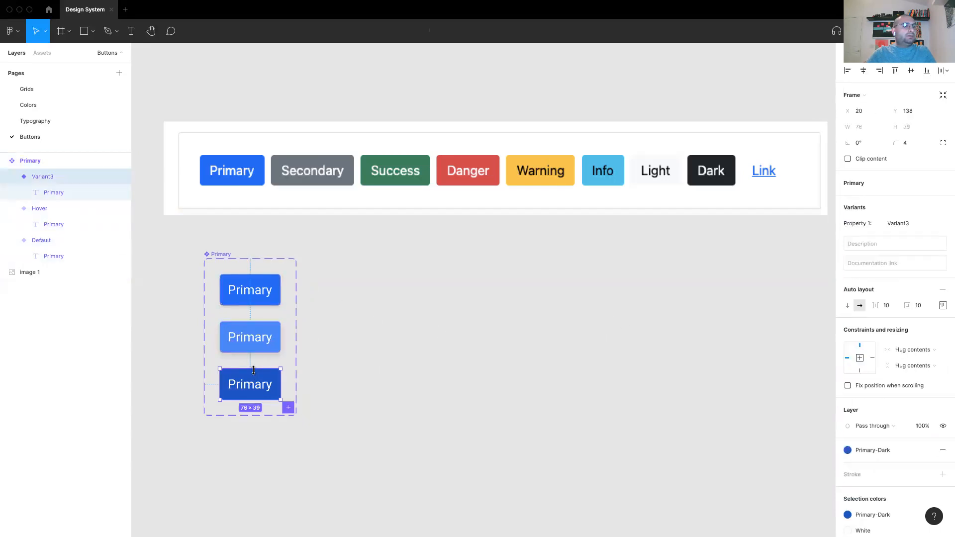
click(908, 224)
text(Selected)
key(Return)
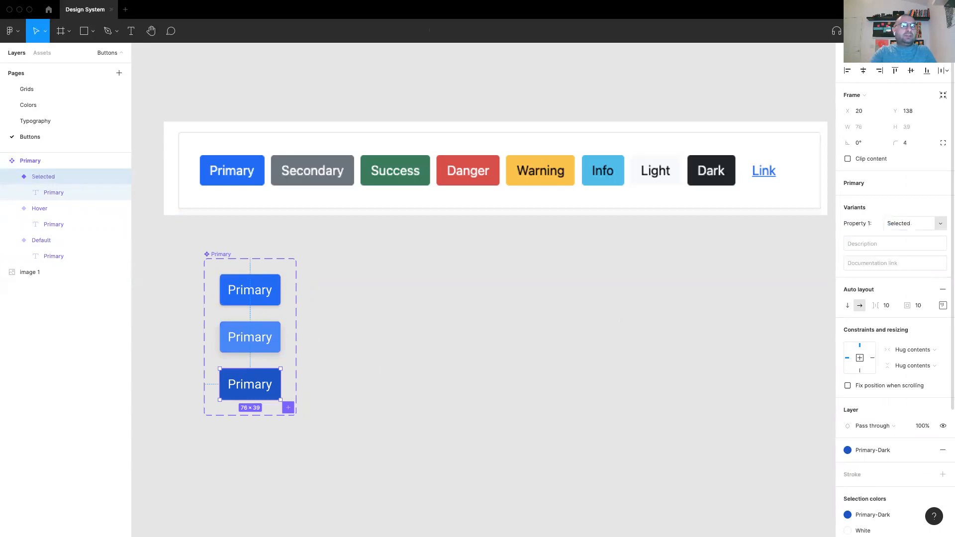
In the Primary set, prototype Default to change to Hover while hovering, and Hover to change to Selected on click
click(329, 262)
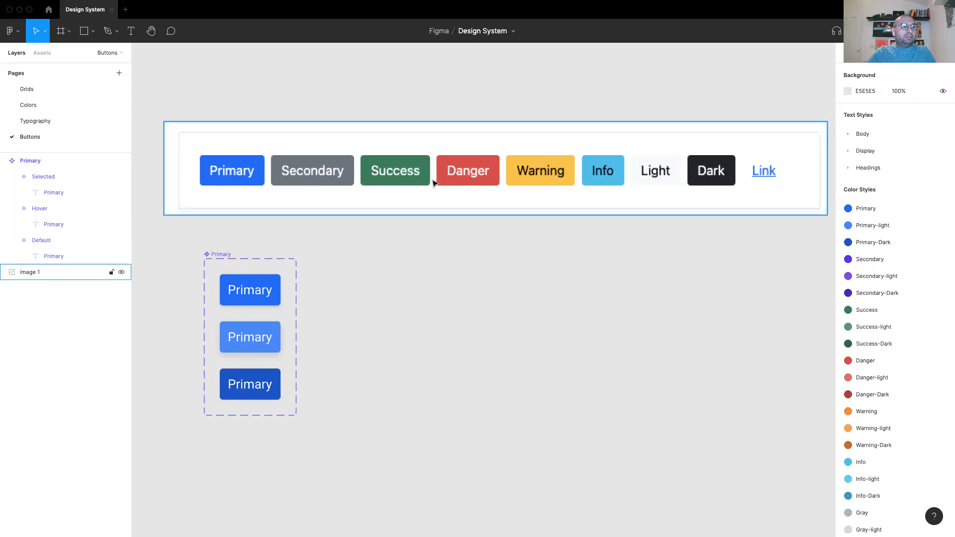
click(220, 255)
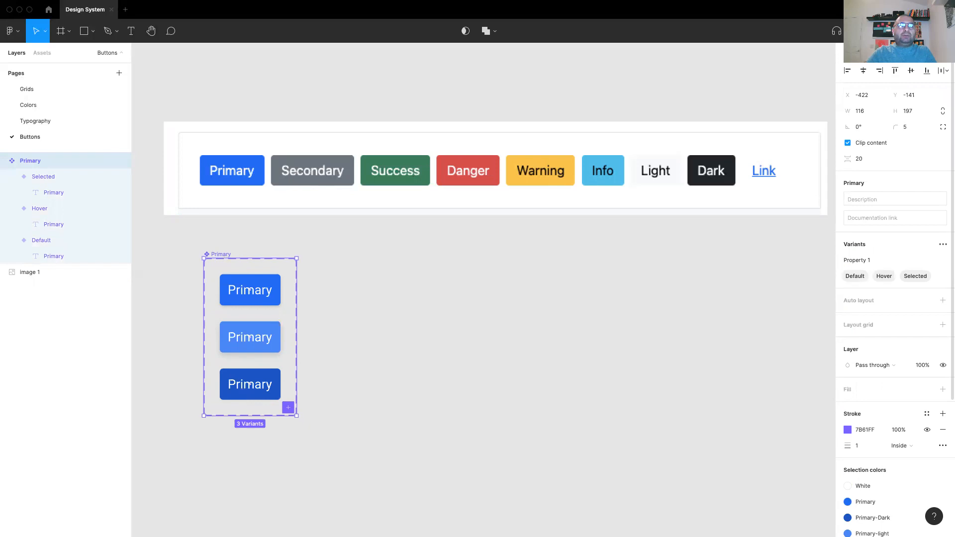
key(alt+9)
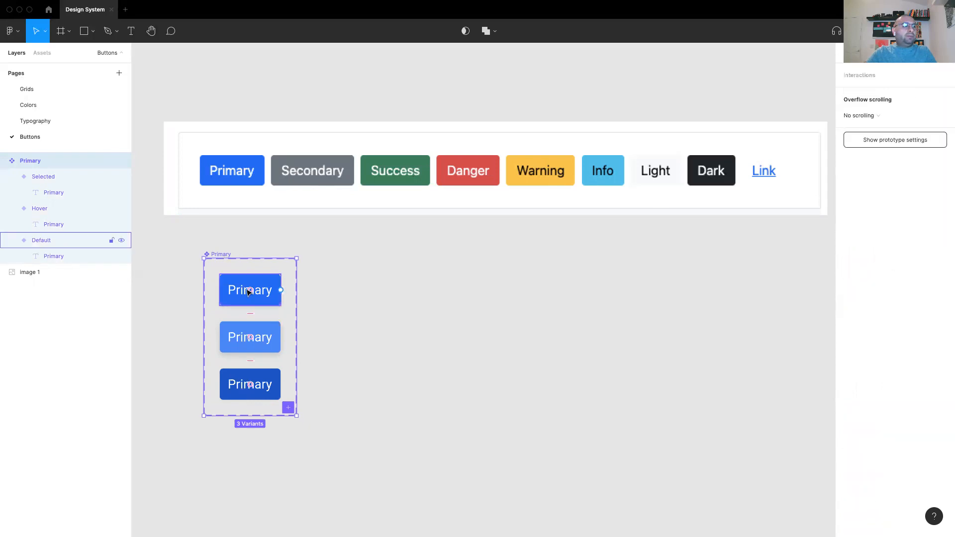
click(276, 291)
drag(281, 290, 252, 334)
click(759, 118)
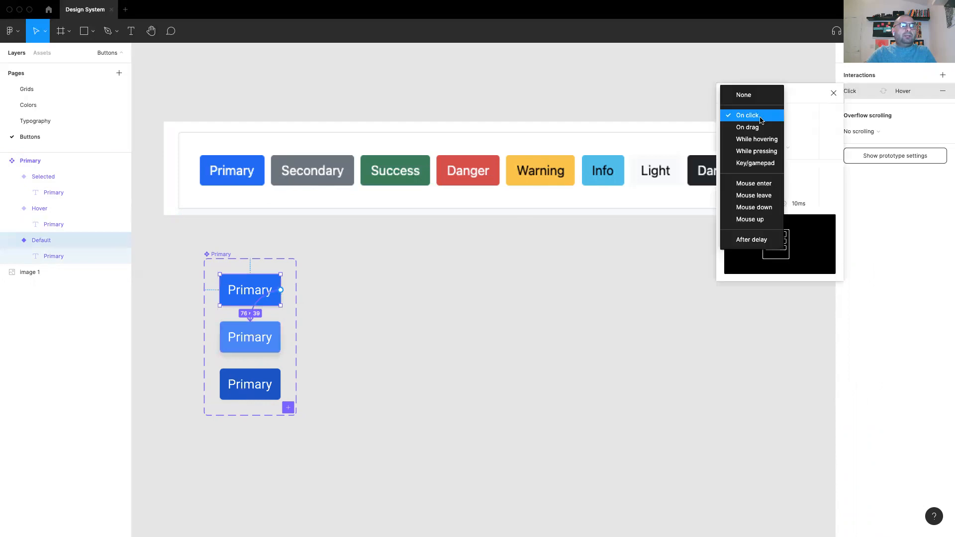
click(770, 142)
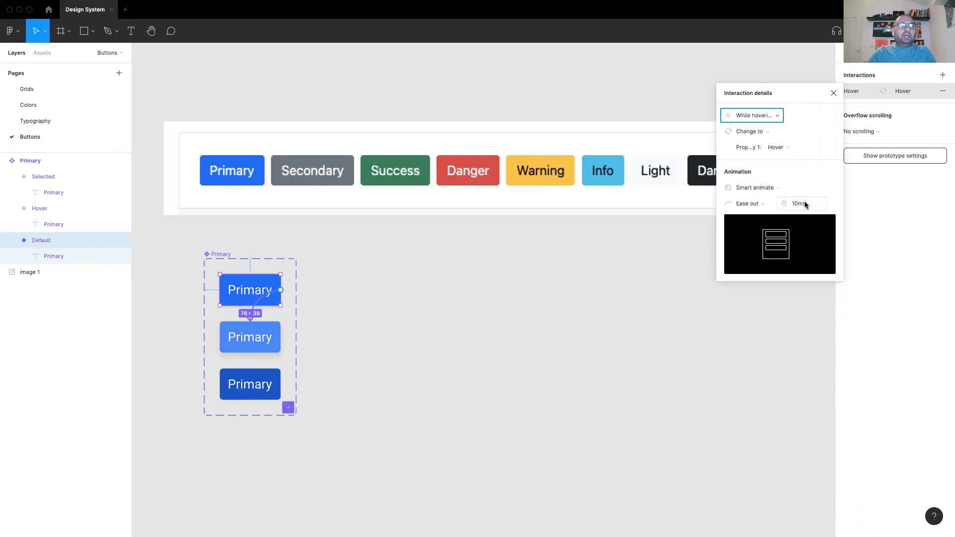
click(258, 336)
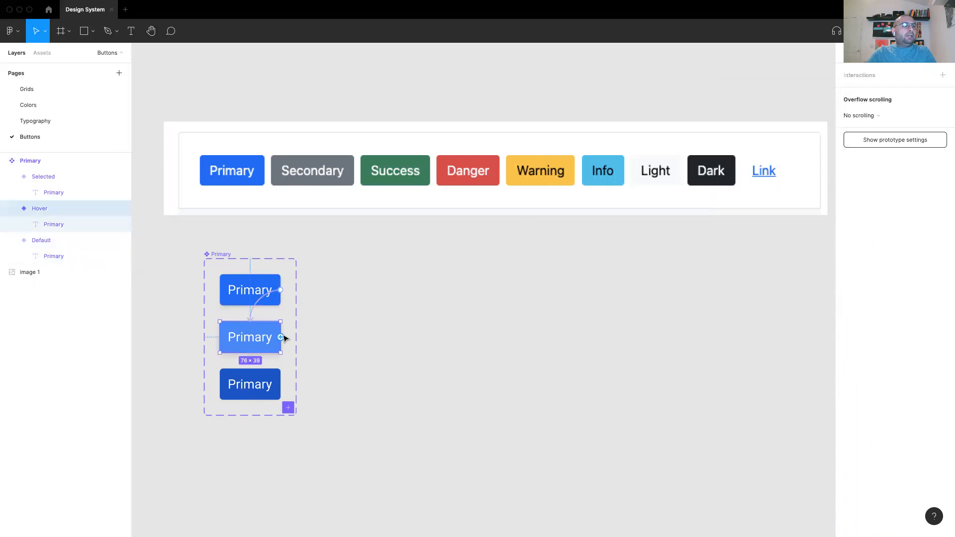
drag(281, 337, 309, 278)
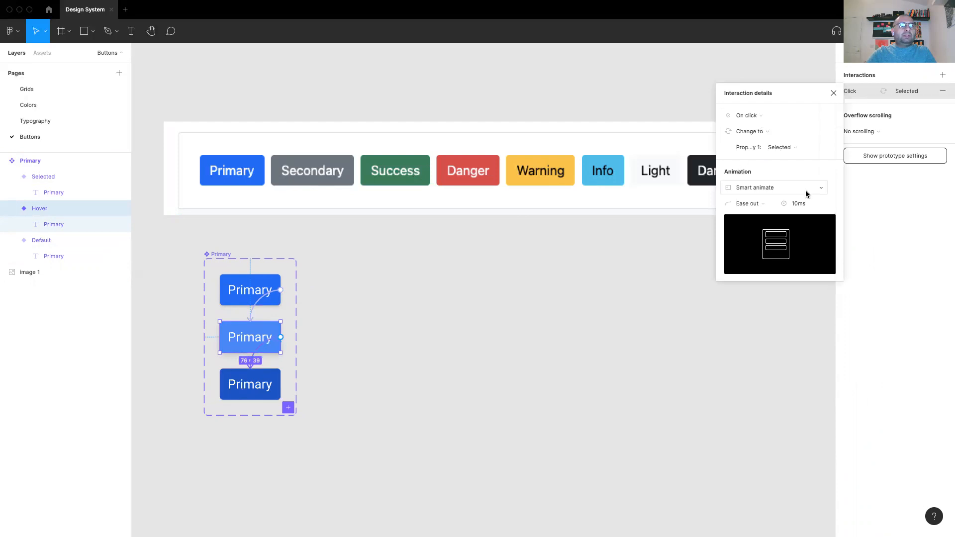
Add an interaction that changes the Selected variant to Default after a 10 ms delay
click(276, 382)
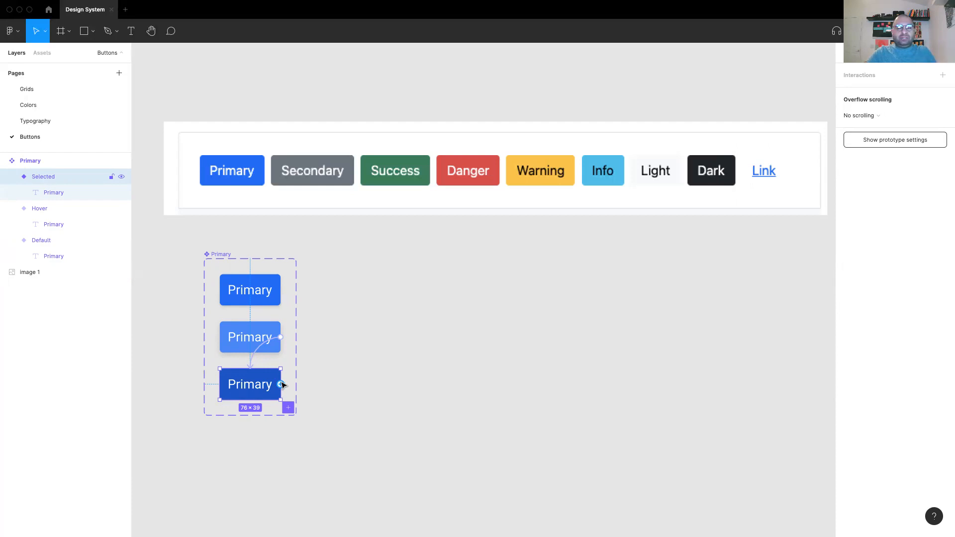
drag(281, 384, 275, 290)
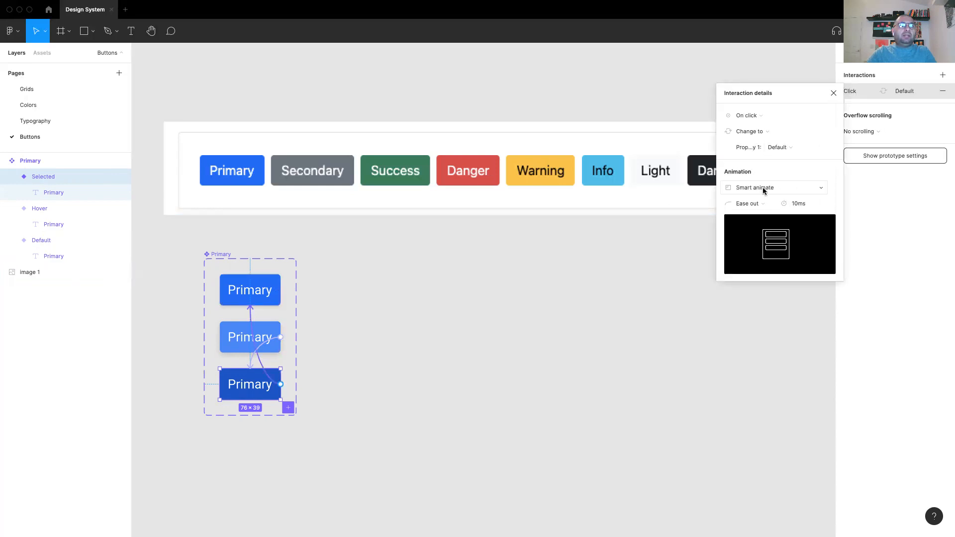
click(751, 116)
click(757, 238)
click(793, 118)
text(10)
key(Return)
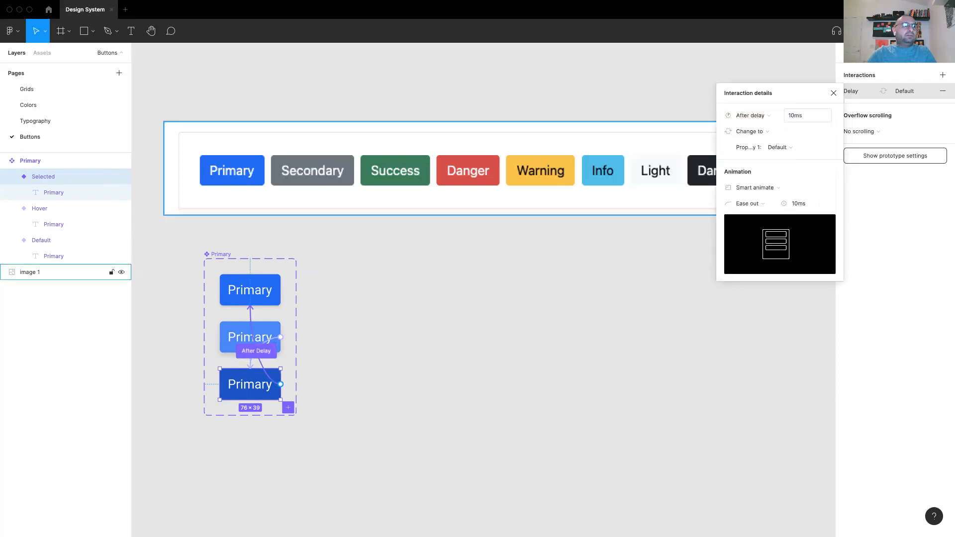
click(559, 338)
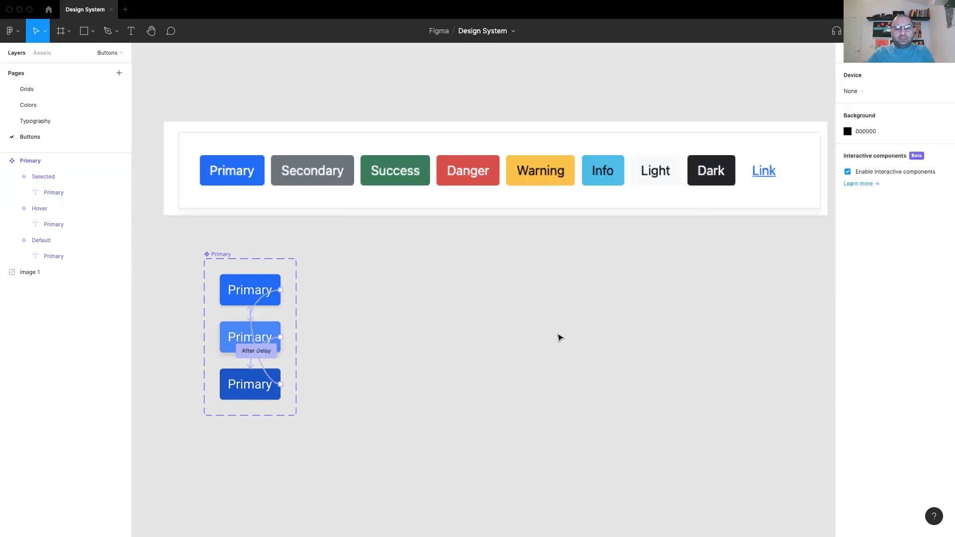
Draw an empty test frame about 576 × 384 beside the Primary component set, below the reference image
key(super+0)
key(f)
drag(431, 270, 716, 462)
click(757, 347)
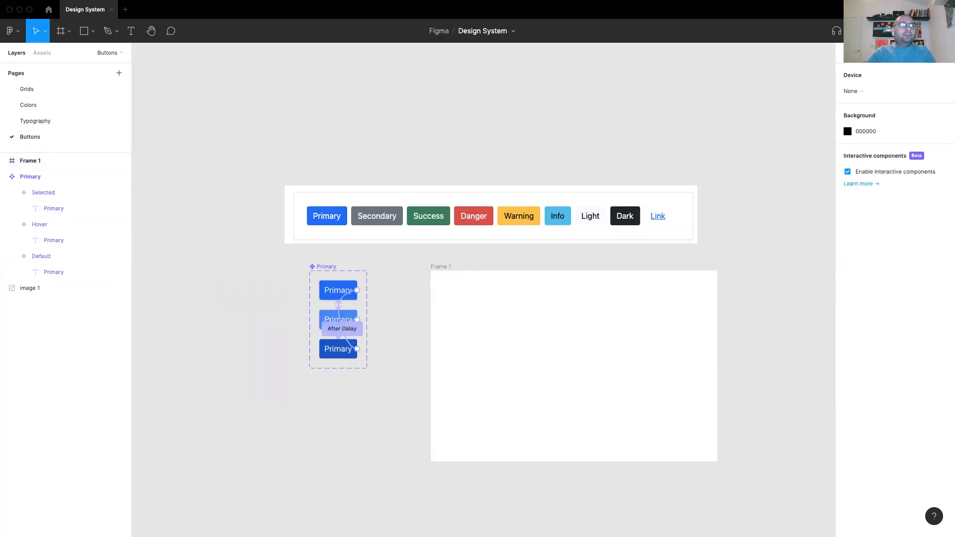
Place an instance of the Primary component near the middle of Frame 1 and preview its hover behaviour in presentation mode
click(852, 53)
drag(35, 126, 565, 355)
click(779, 212)
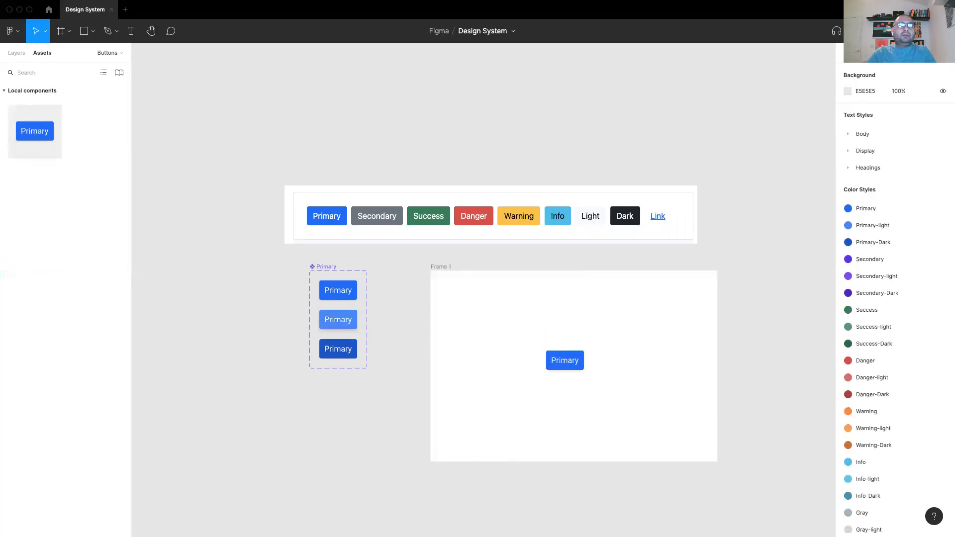
click(919, 31)
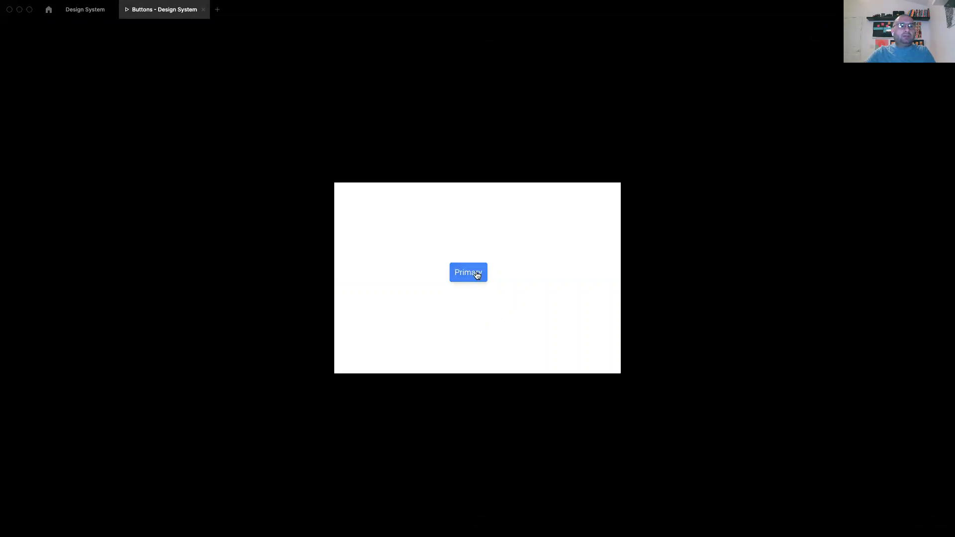
click(204, 9)
Move Frame 1 farther away from the components and duplicate the Primary component set beside the original, at about X -251
drag(434, 269, 716, 254)
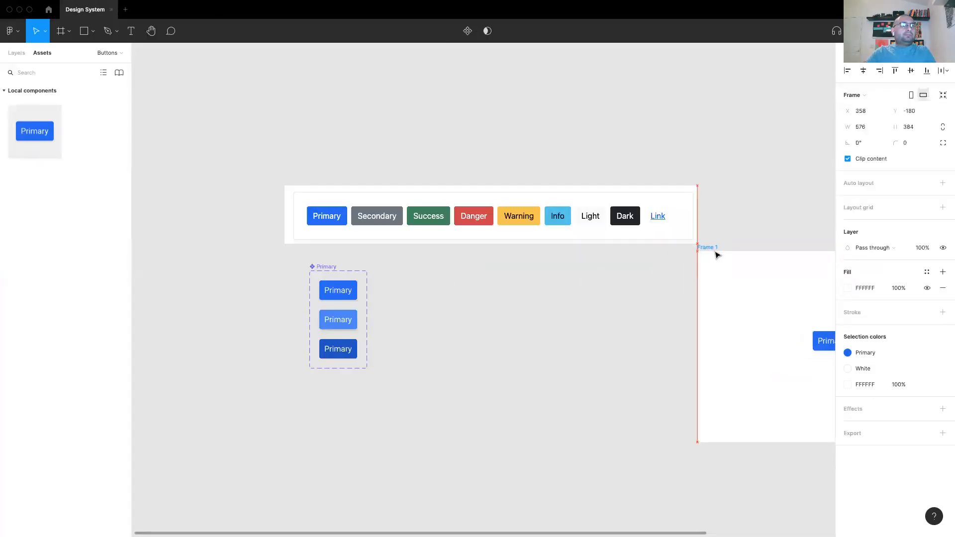
click(325, 267)
drag(319, 268, 405, 268)
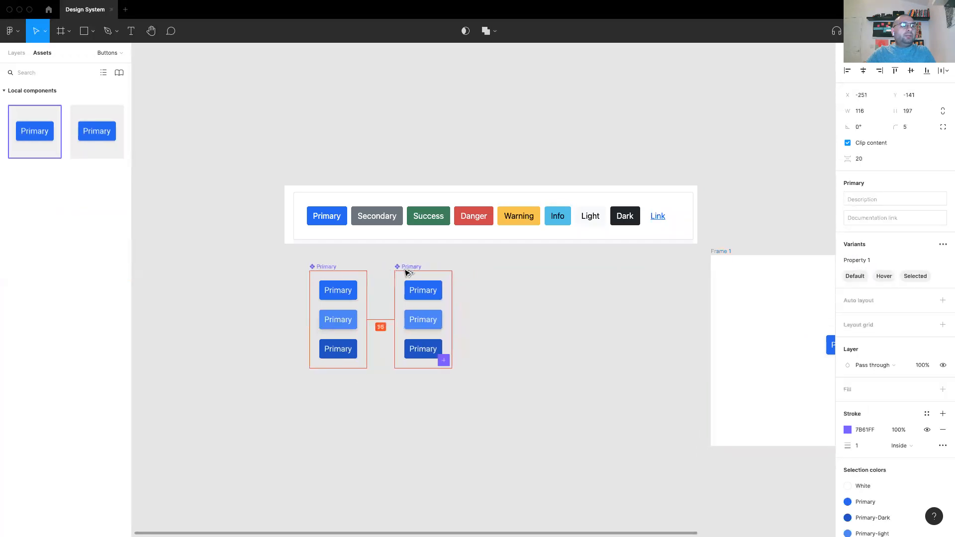
Rename the duplicated component set "Secondary" and copy that name
click(18, 59)
double_click(35, 193)
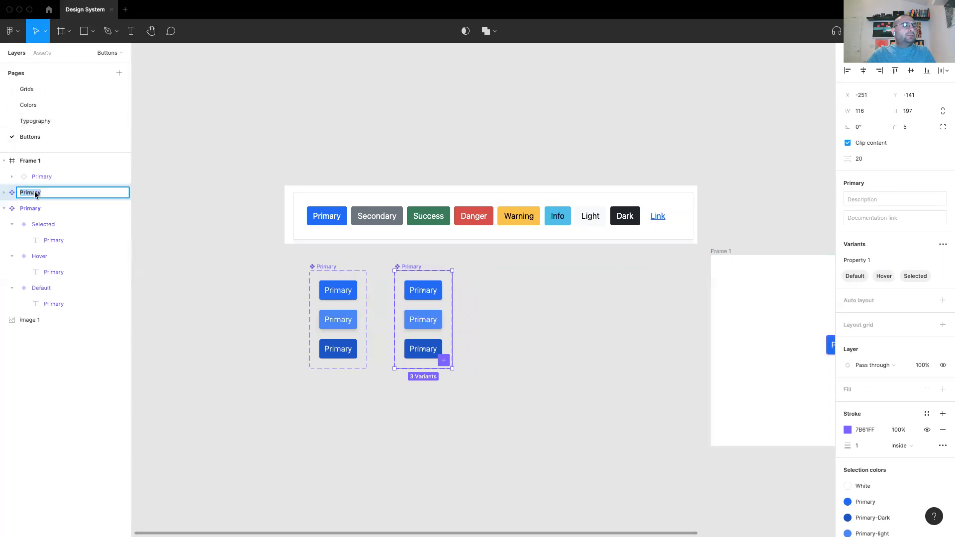
text(Seconda)
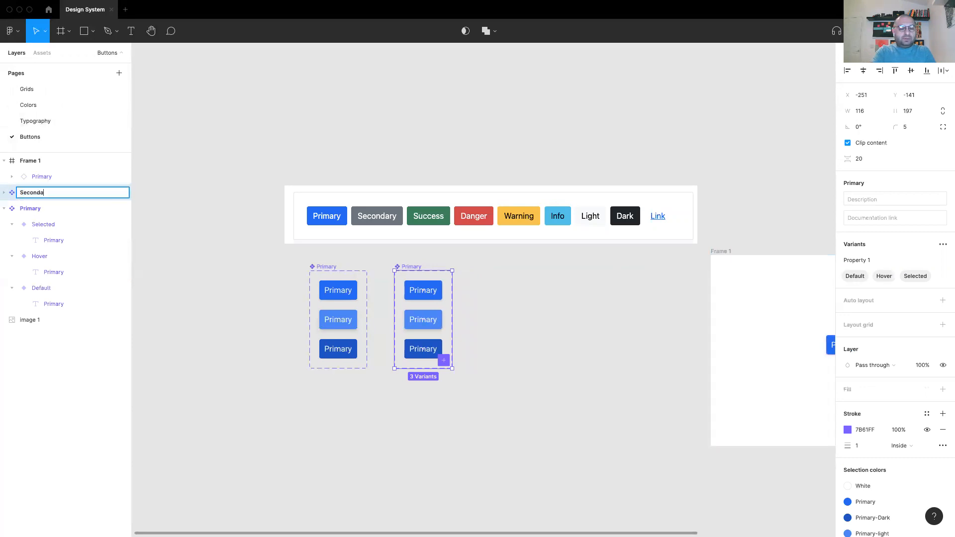
text(ry)
key(super+a)
key(super+c)
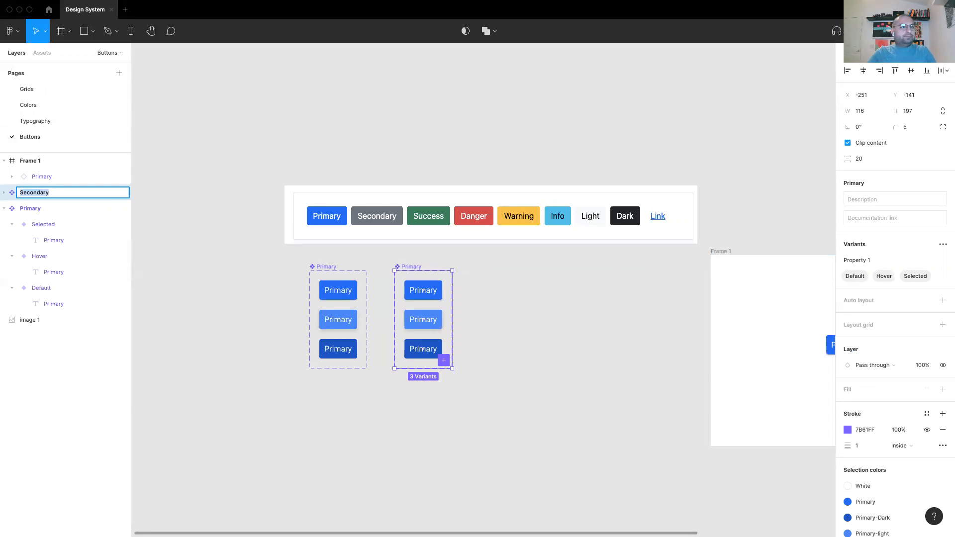
click(383, 362)
Replace the label text of all three variants in the Secondary set with "Secondary"
super+click(423, 291)
key(Return)
key(super+v)
super+click(424, 319)
key(Return)
key(super+v)
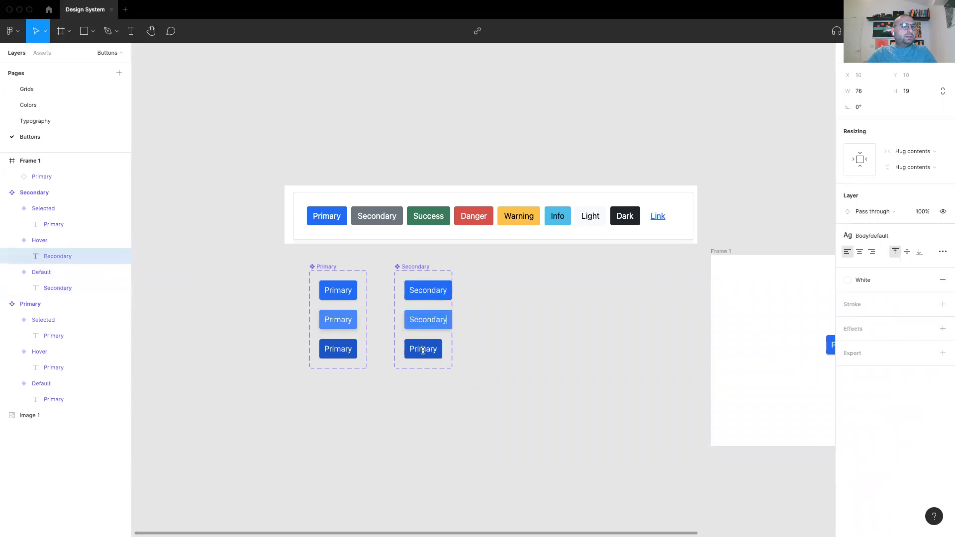
super+click(423, 350)
key(Return)
key(super+v)
key(Escape)
key(Escape)
key(Escape)
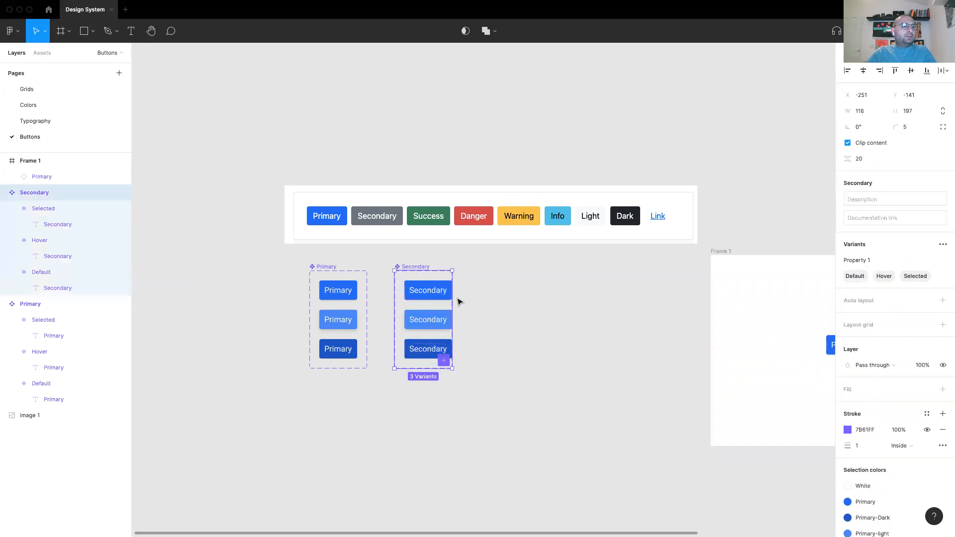
key(Escape)
Apply the Secondary color style to the Secondary set's Default variant and Secondary-light to its Hover variant
click(444, 285)
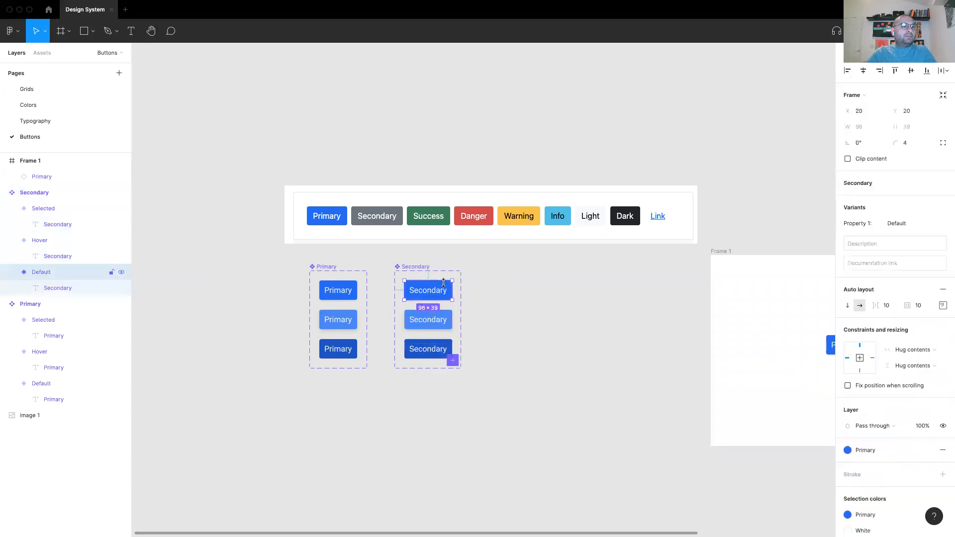
click(872, 450)
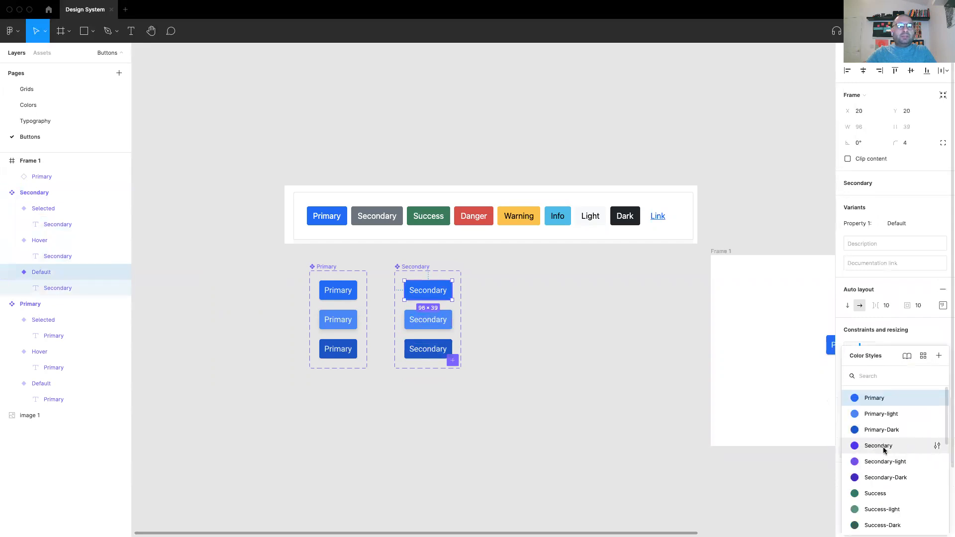
click(872, 446)
click(434, 323)
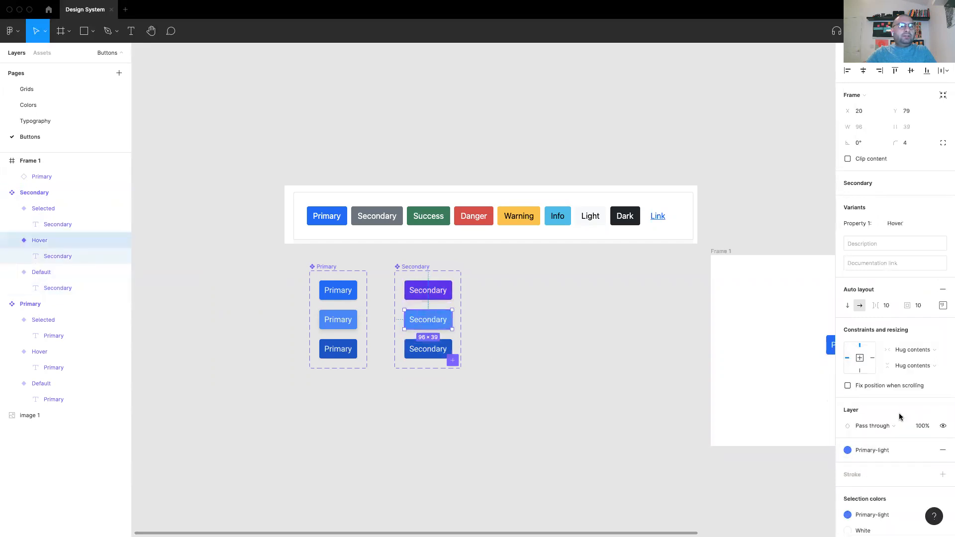
click(876, 450)
click(885, 461)
Change the fill of the Secondary set's Selected variant to the Secondary-Dark color style
click(433, 348)
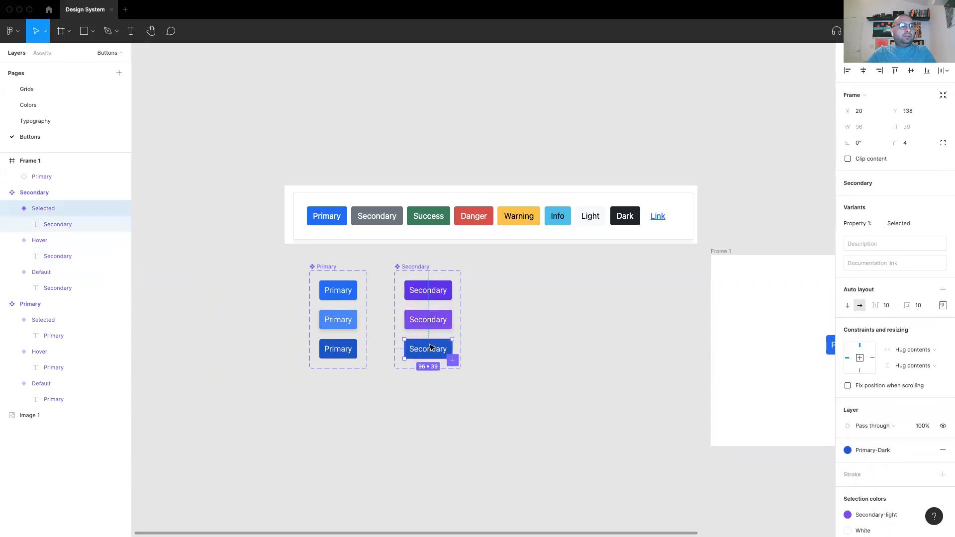
click(871, 449)
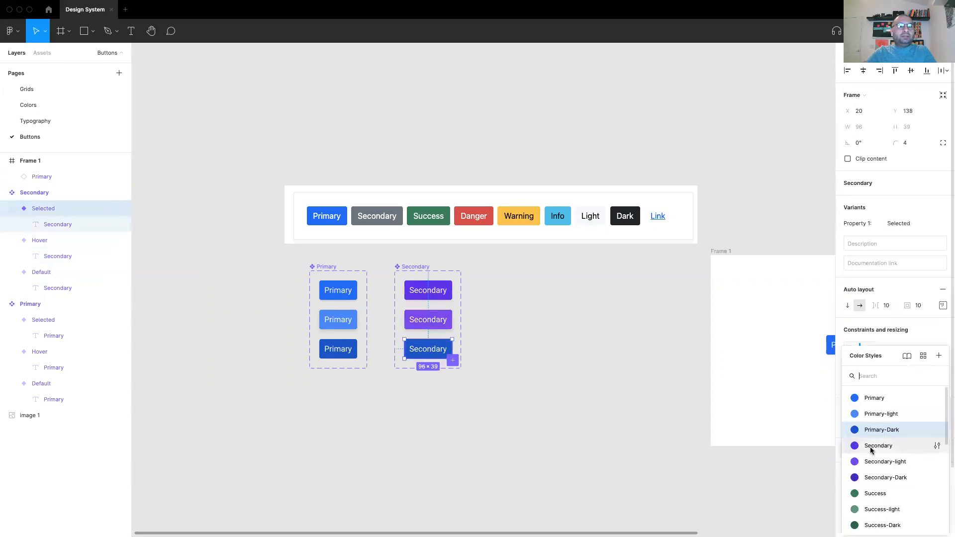
click(877, 477)
click(627, 348)
Place a Secondary component instance above the Primary button in Frame 1 and preview both buttons in presentation mode
scroll(647, 330, right, 5)
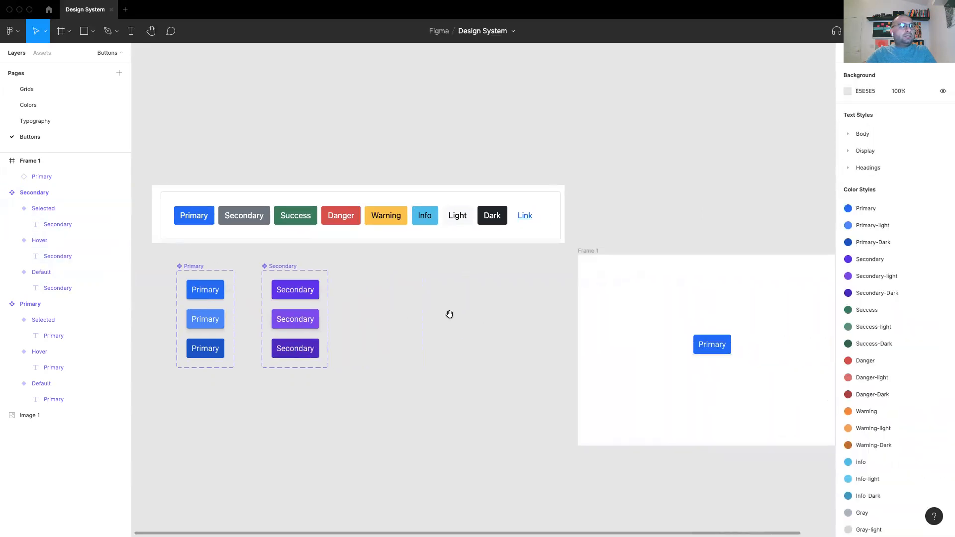
click(38, 53)
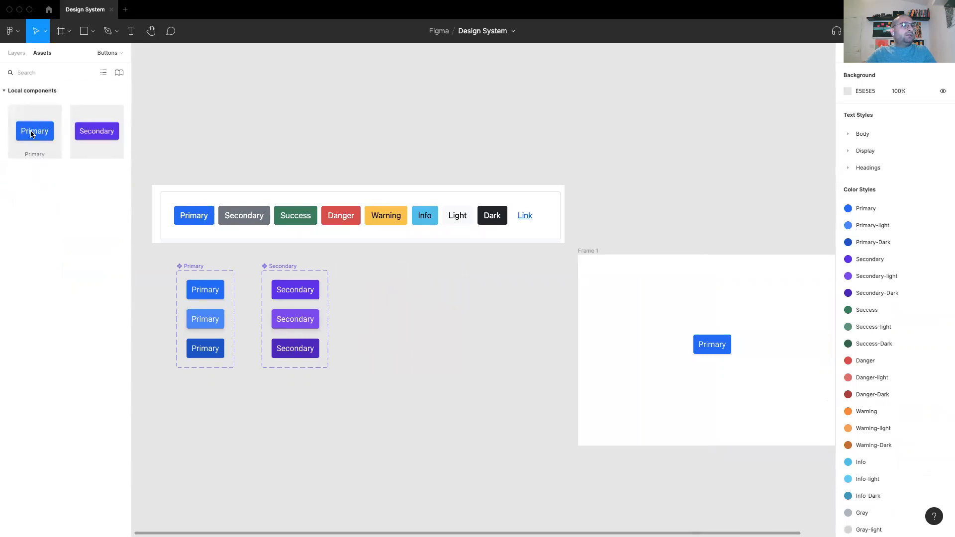
drag(96, 133, 716, 316)
click(706, 201)
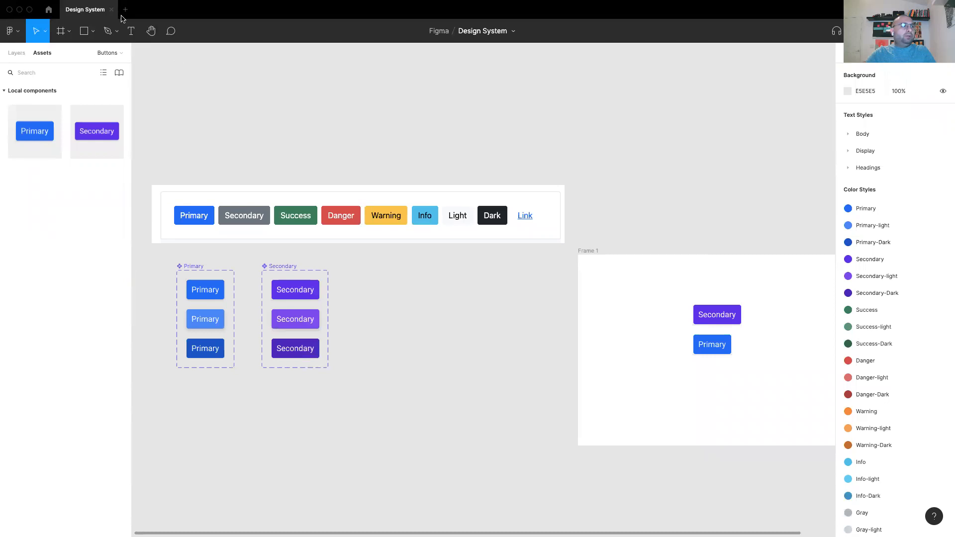
key(super+alt+Return)
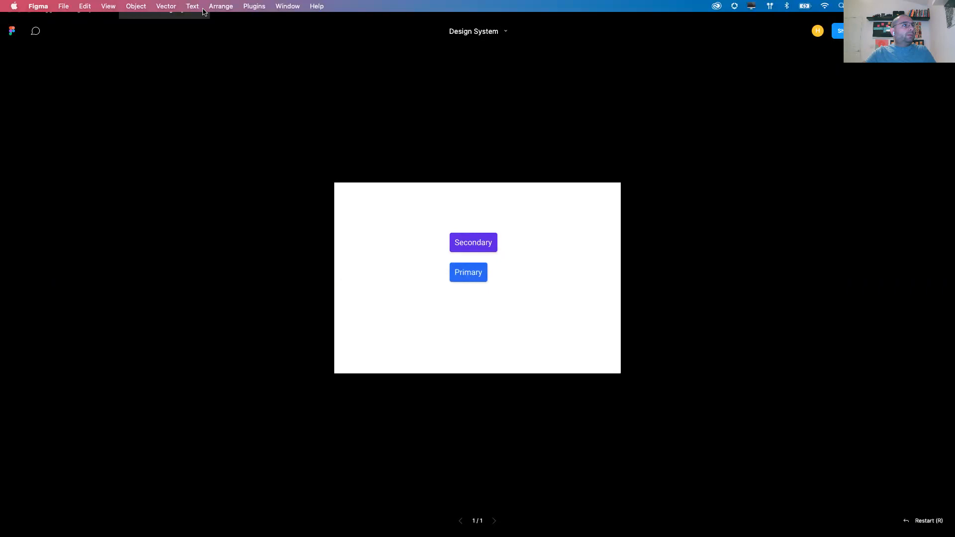
click(203, 10)
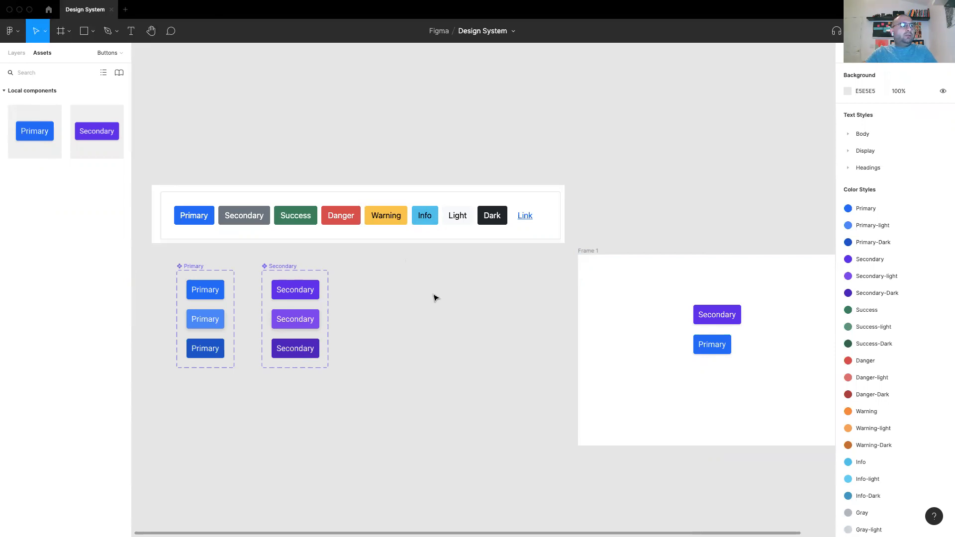
Move the Secondary component set slightly closer to the Primary set, keeping their top edges aligned
drag(433, 301, 507, 301)
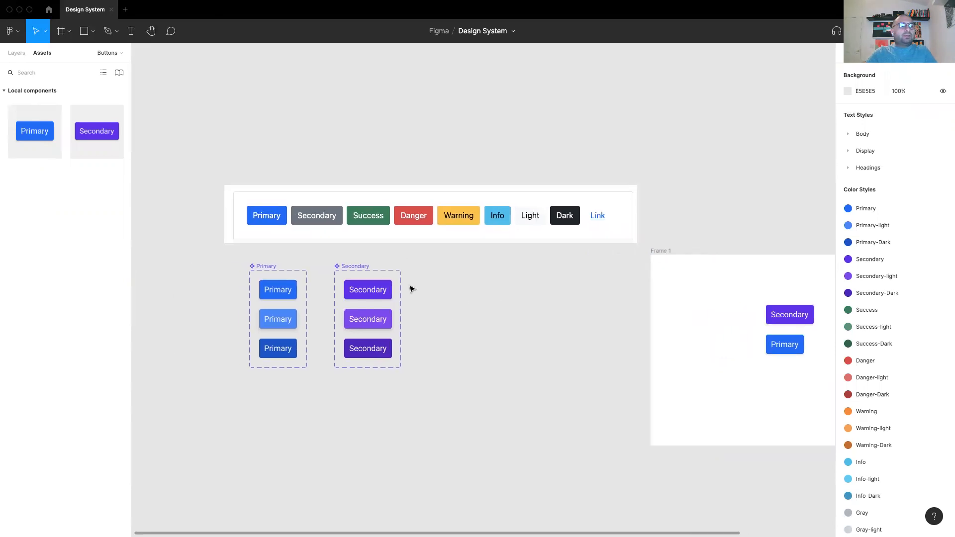
drag(362, 268, 351, 270)
click(506, 291)
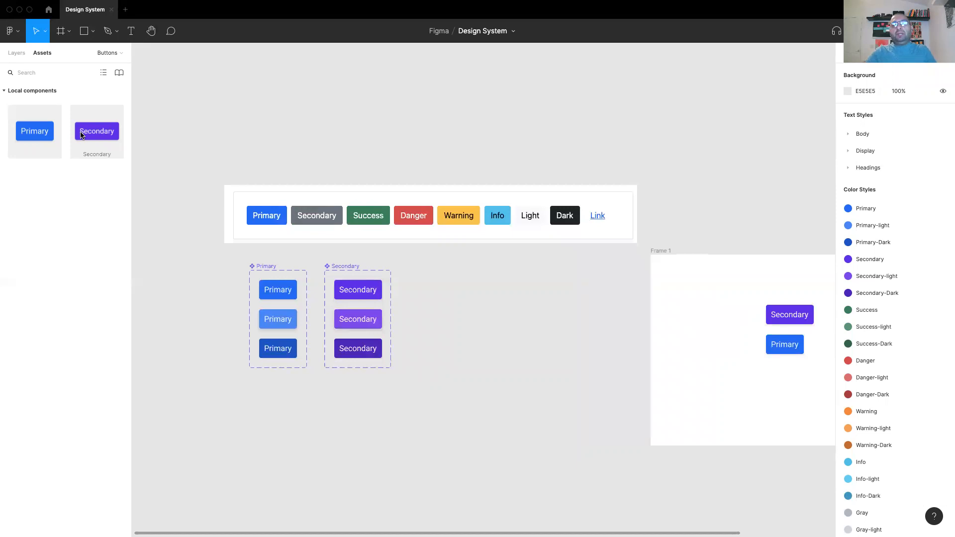
click(848, 134)
click(848, 135)
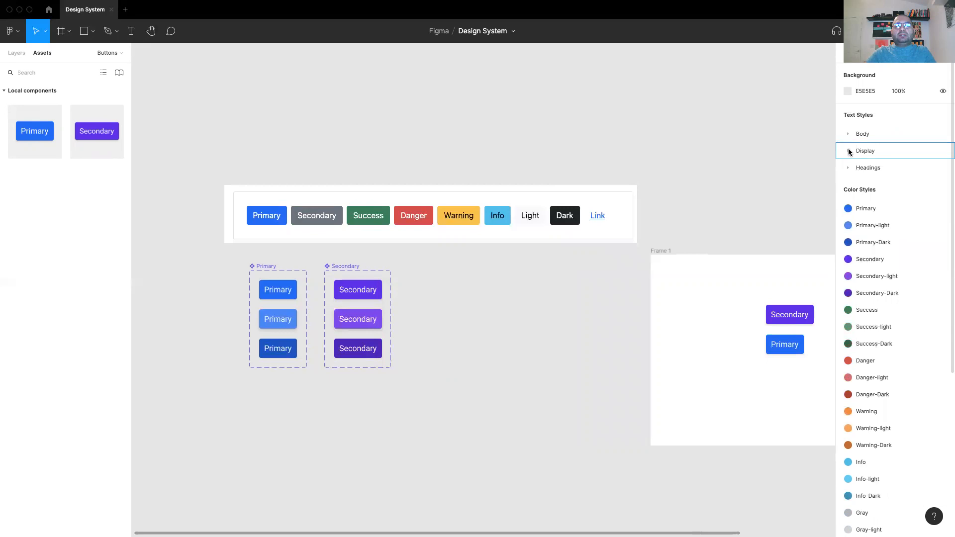
Rename the Primary component set to Buttons/Primary
double_click(269, 265)
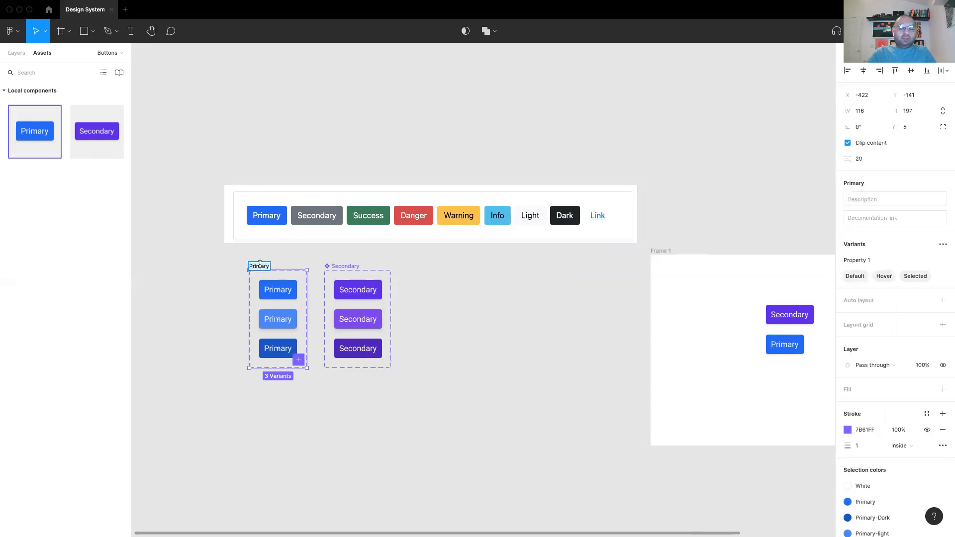
click(250, 266)
text(Buttons)
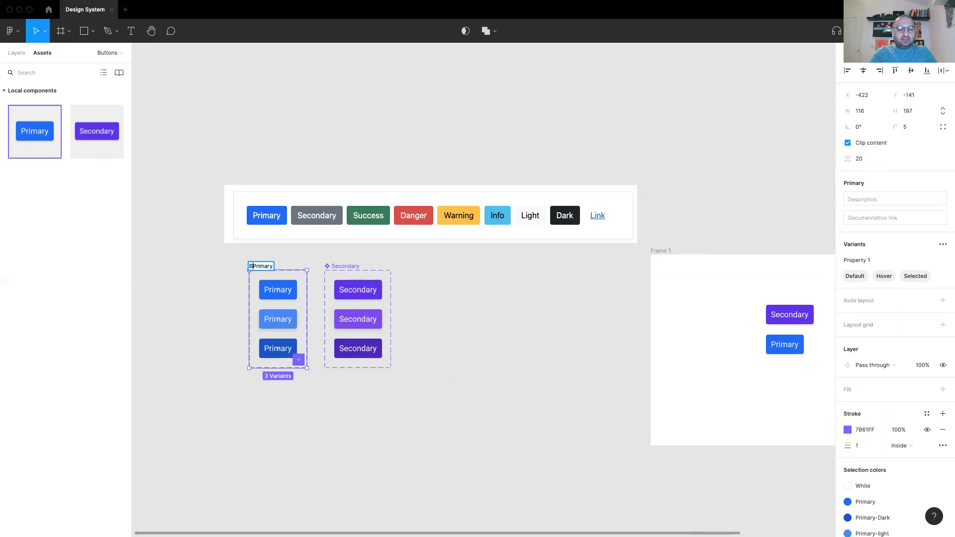
text(/)
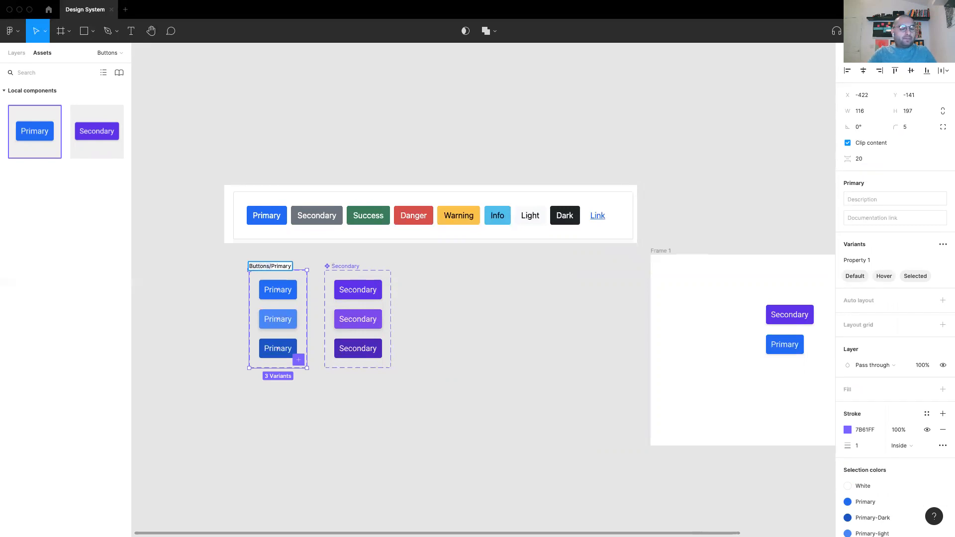
Rename the Secondary component set to Buttons/Secondary and check the contents of the Buttons group among the local components
click(331, 266)
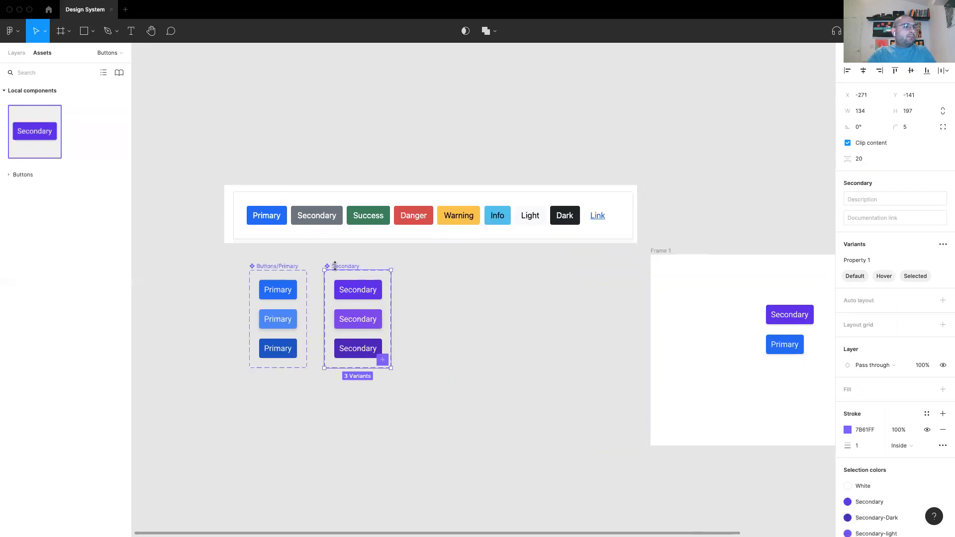
double_click(331, 265)
text(Buttons/)
click(473, 286)
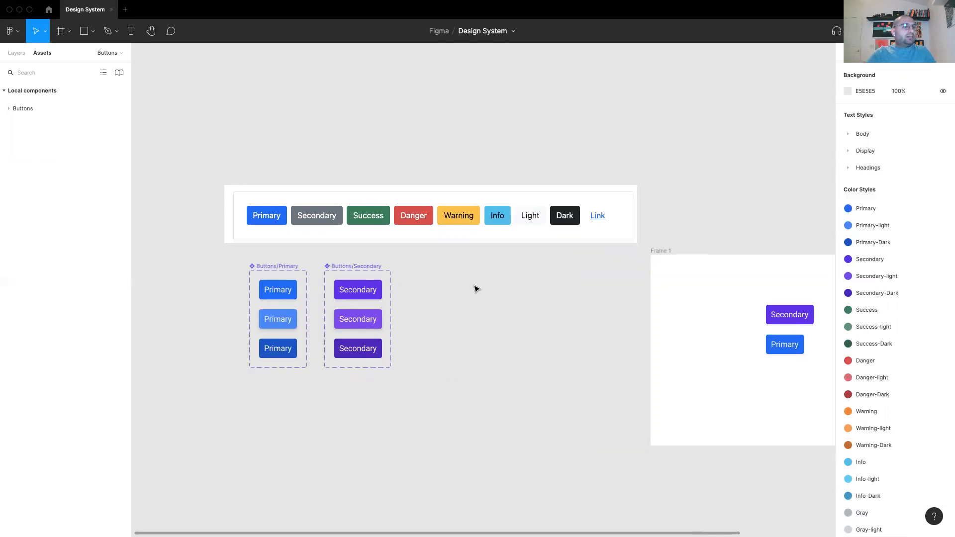
click(9, 108)
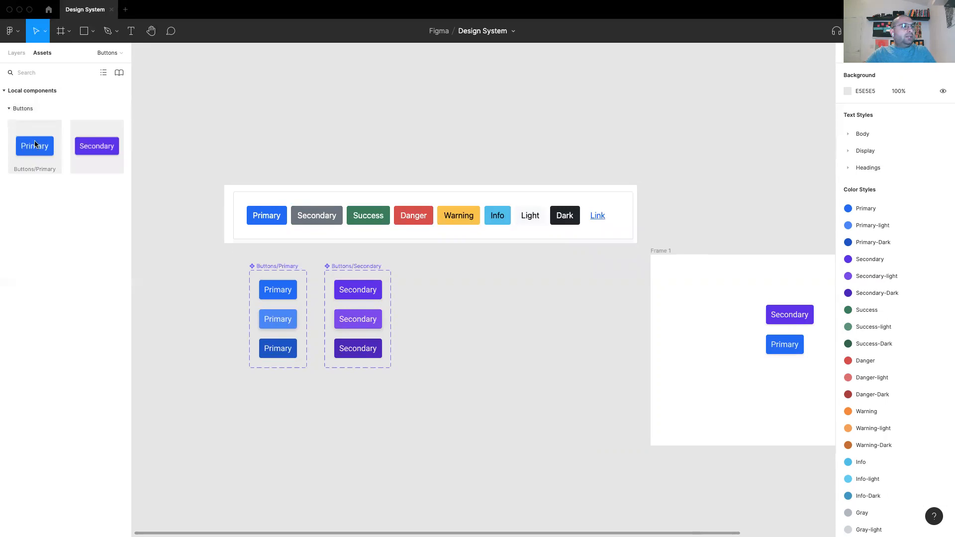
click(8, 109)
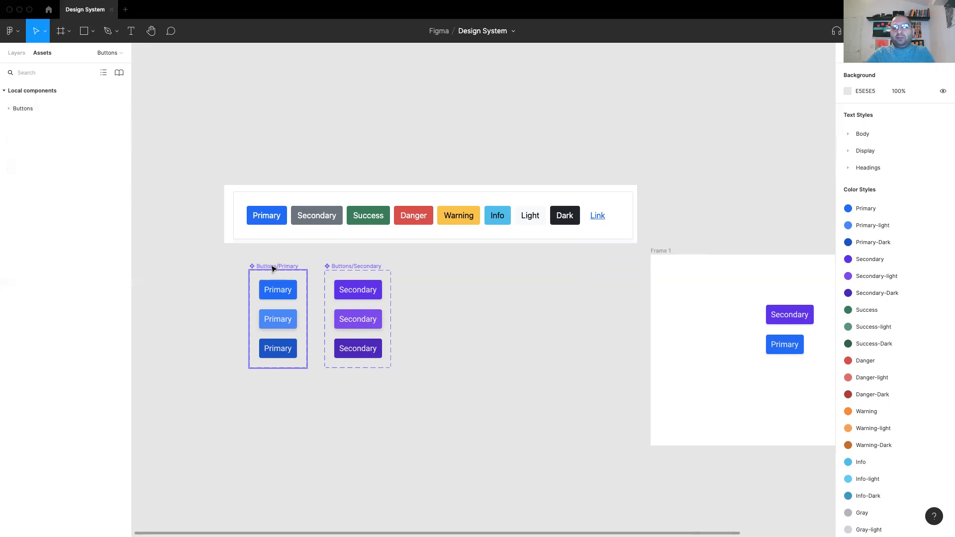
Move the Buttons/Primary and Buttons/Secondary sets closer beneath the reference button image, and shift Frame 1 slightly farther away from them
drag(271, 265, 246, 253)
drag(350, 268, 324, 257)
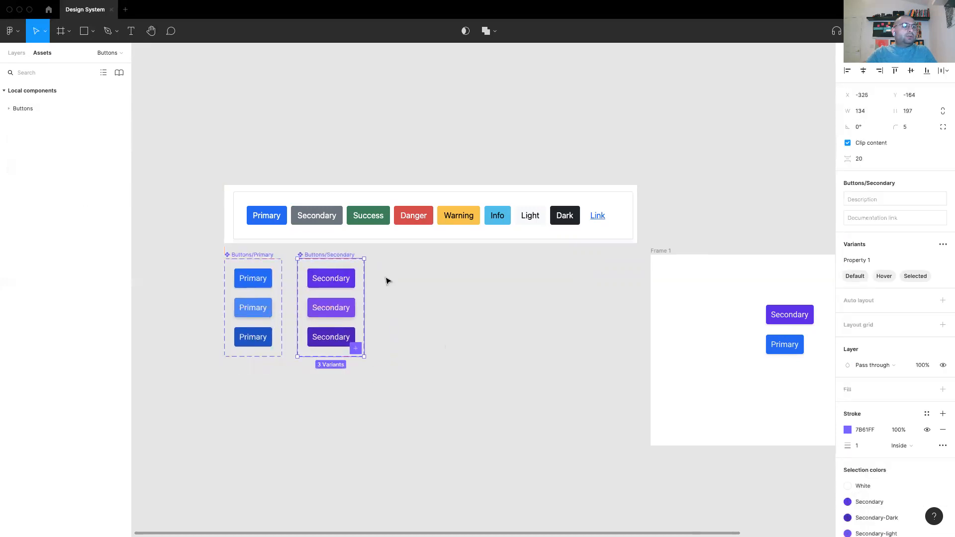
click(447, 309)
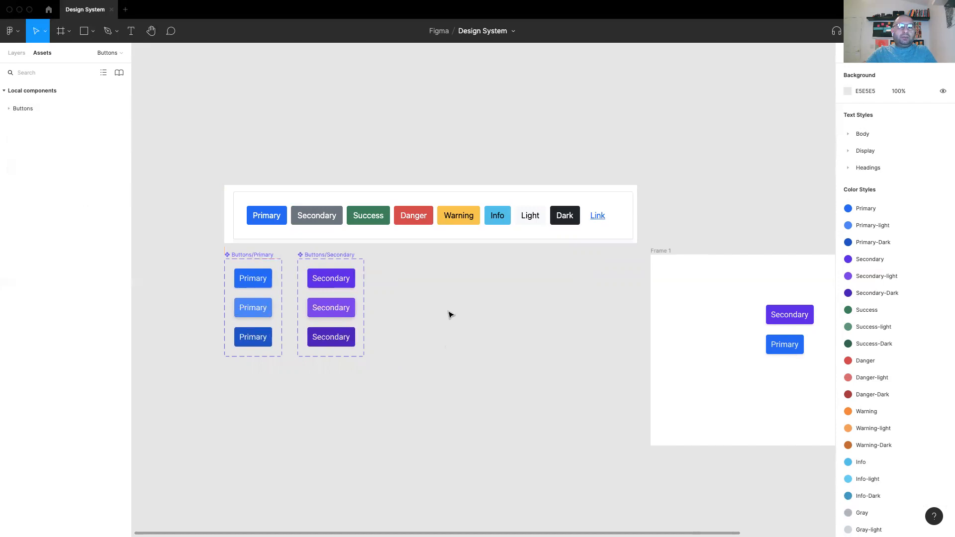
drag(661, 249, 704, 226)
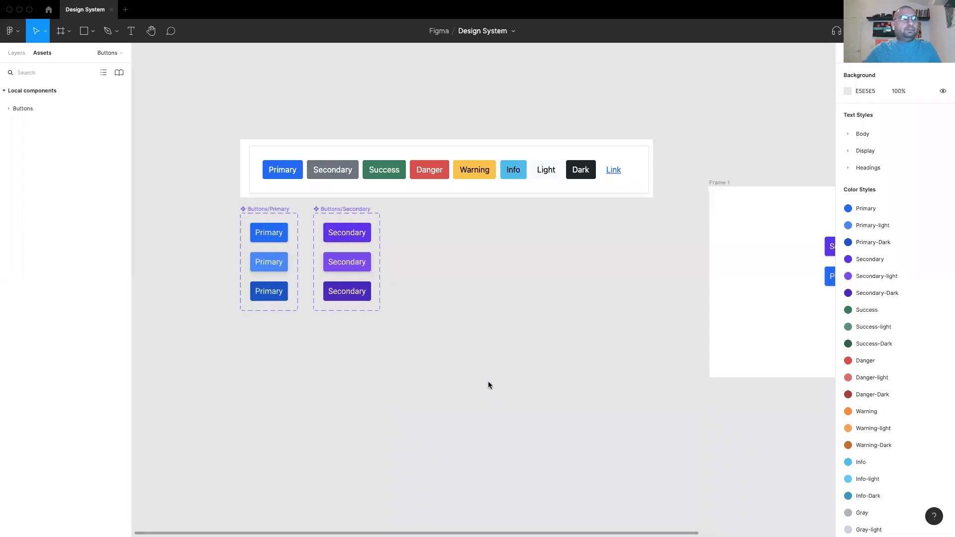
Duplicate the Buttons/Primary component set directly below the original, at Y 173
click(267, 209)
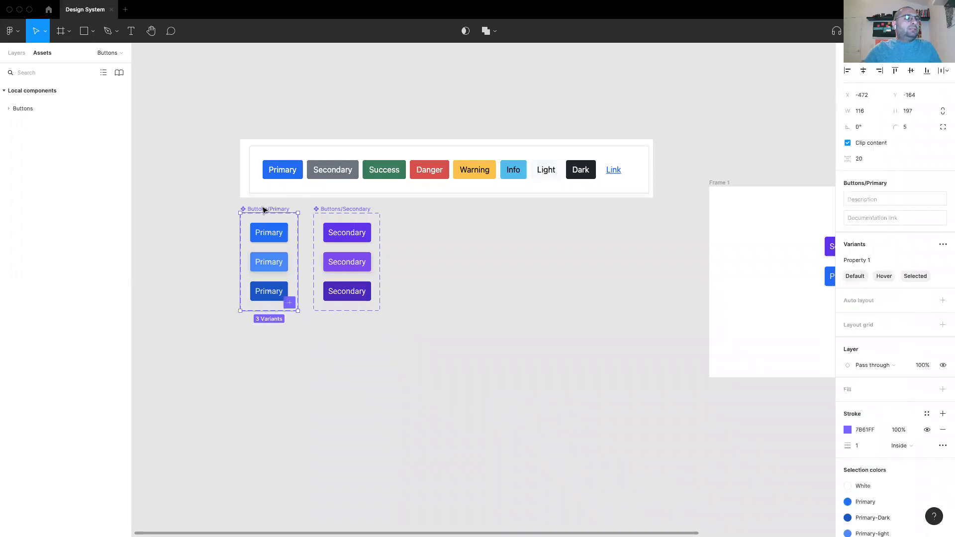
click(466, 309)
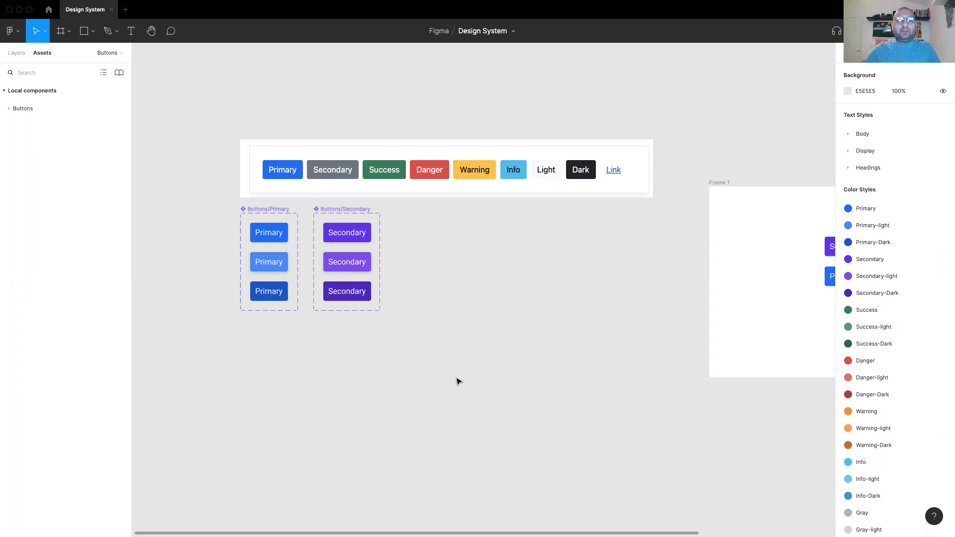
click(260, 210)
drag(259, 210, 259, 378)
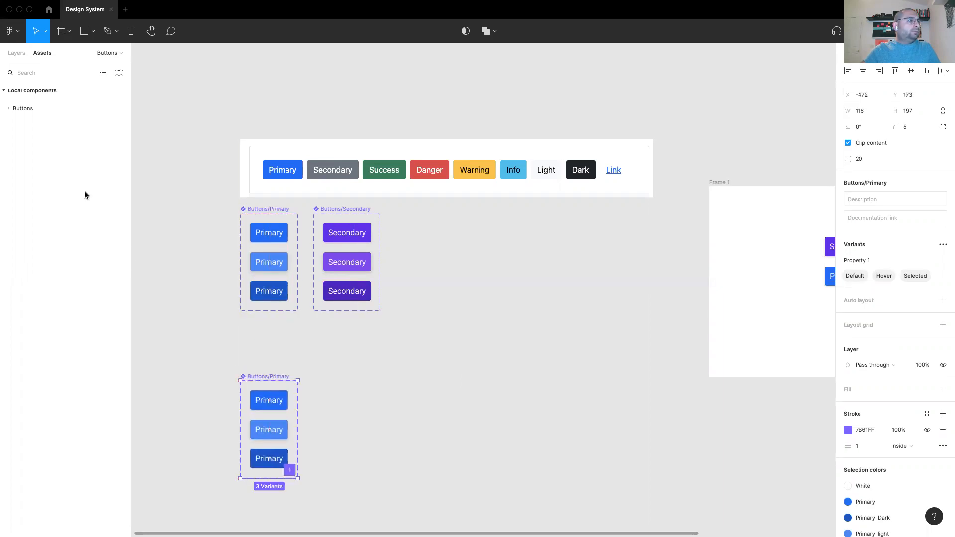
Rename the duplicated Buttons/Primary component set to Buttons
click(17, 54)
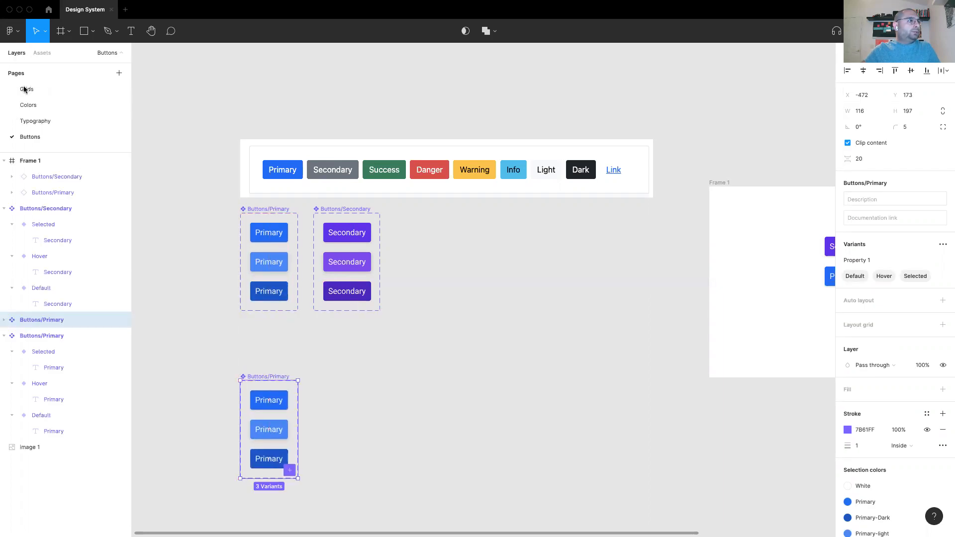
double_click(45, 320)
text(Buttons)
key(Return)
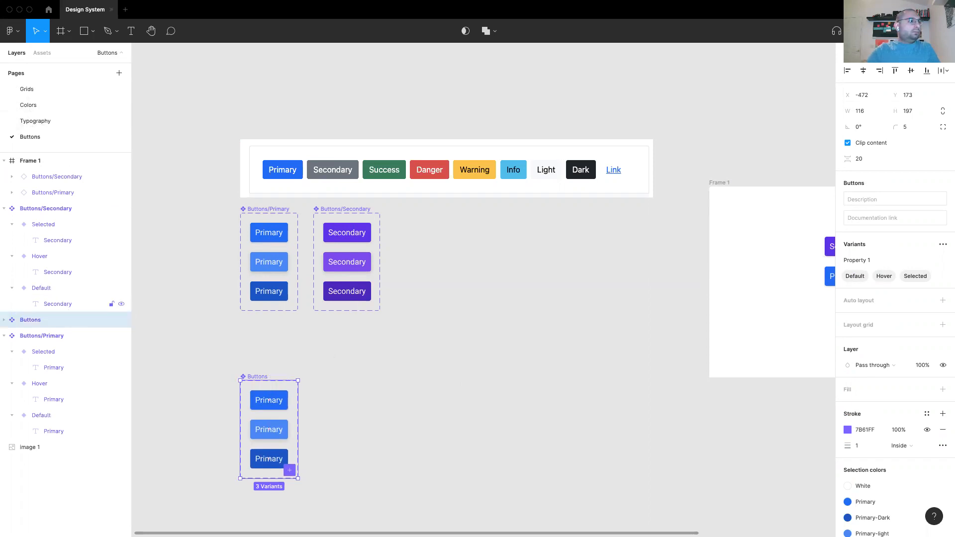
click(319, 388)
Add a new variant property named Type to the Buttons component set
scroll(368, 388, down, 2)
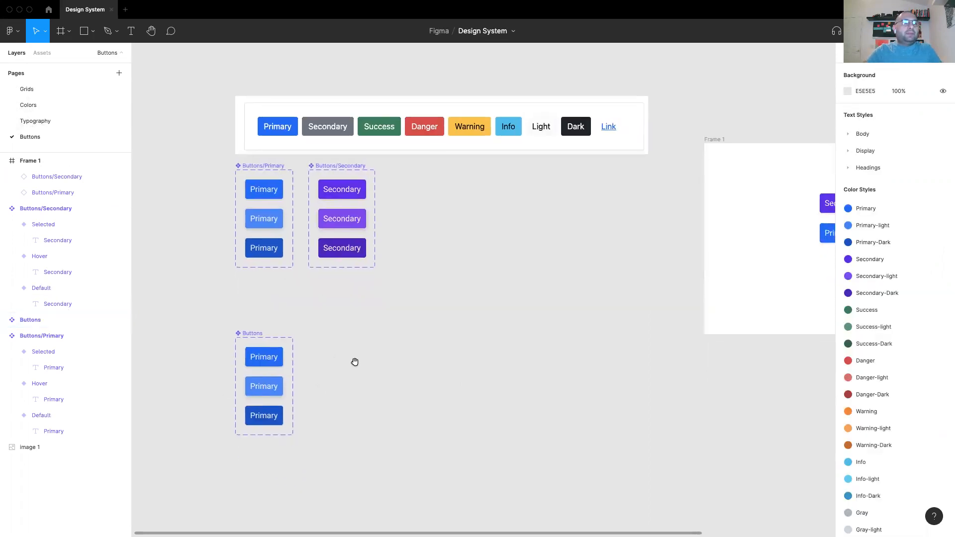
click(245, 337)
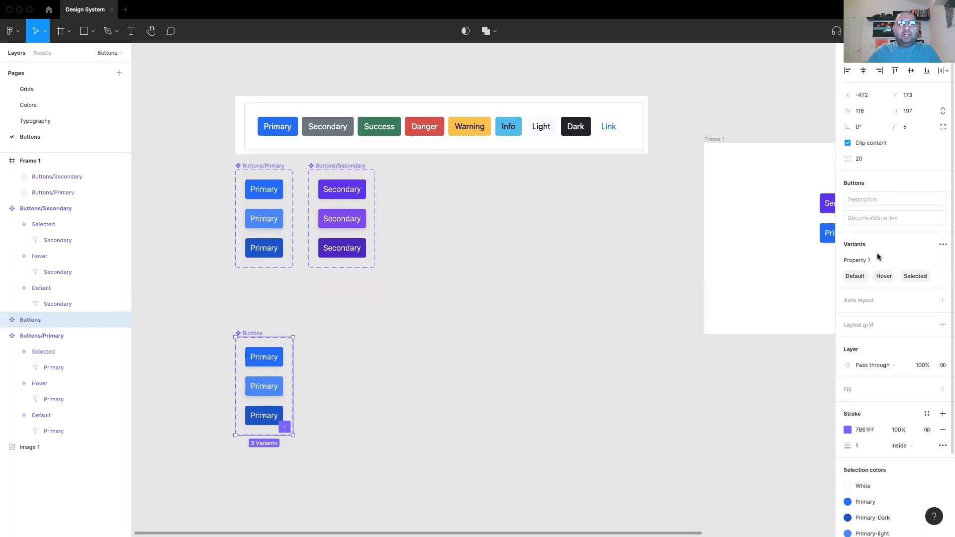
click(939, 245)
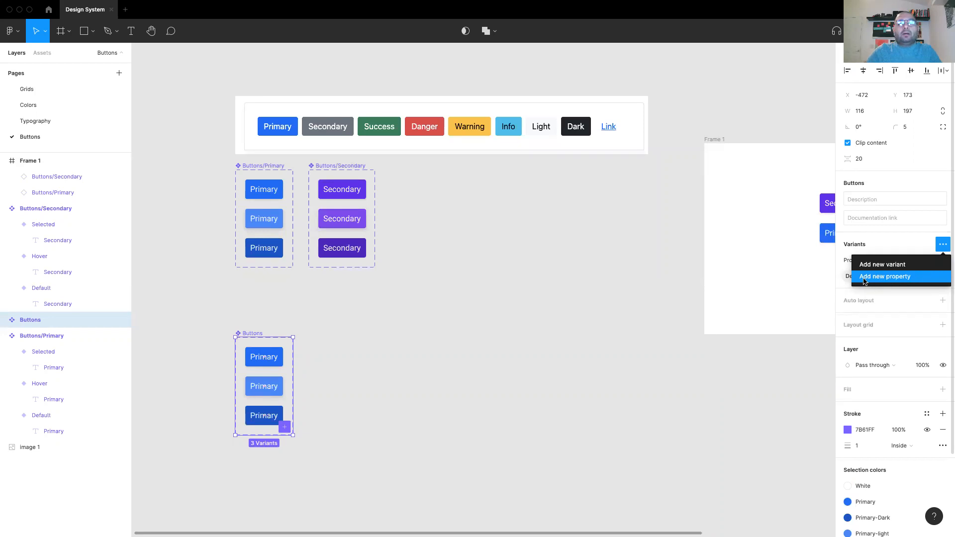
click(899, 277)
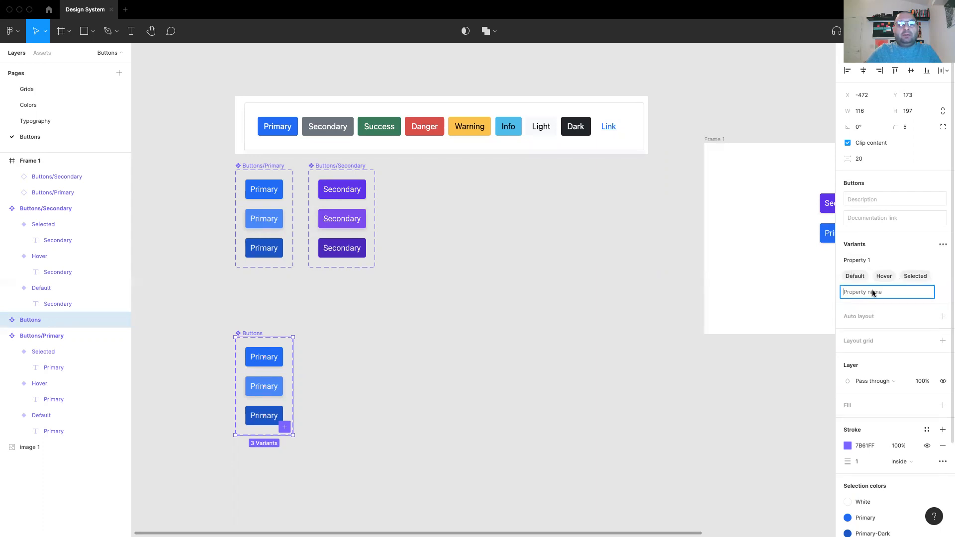
text(Type)
key(Return)
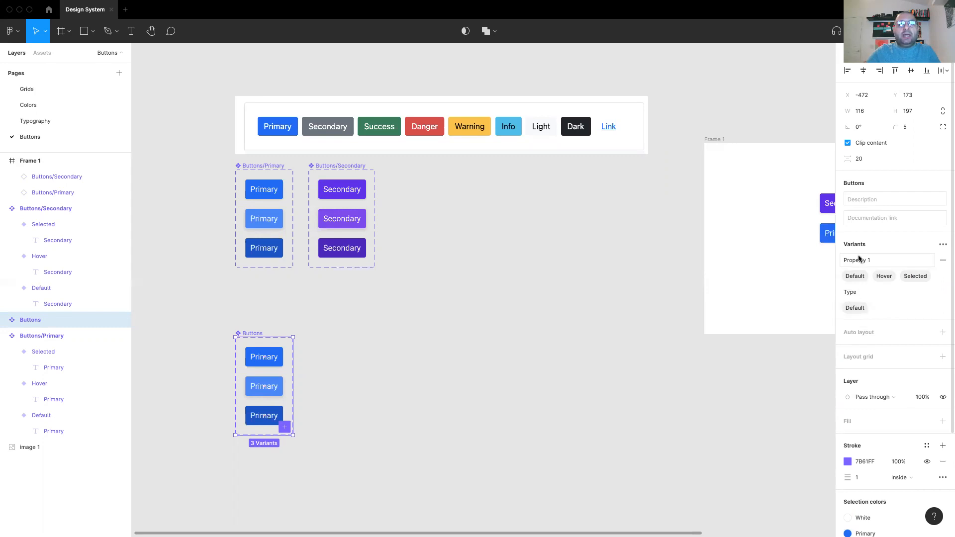
Rename the Buttons set's Property 1 variant property to States
double_click(881, 262)
key(super+a)
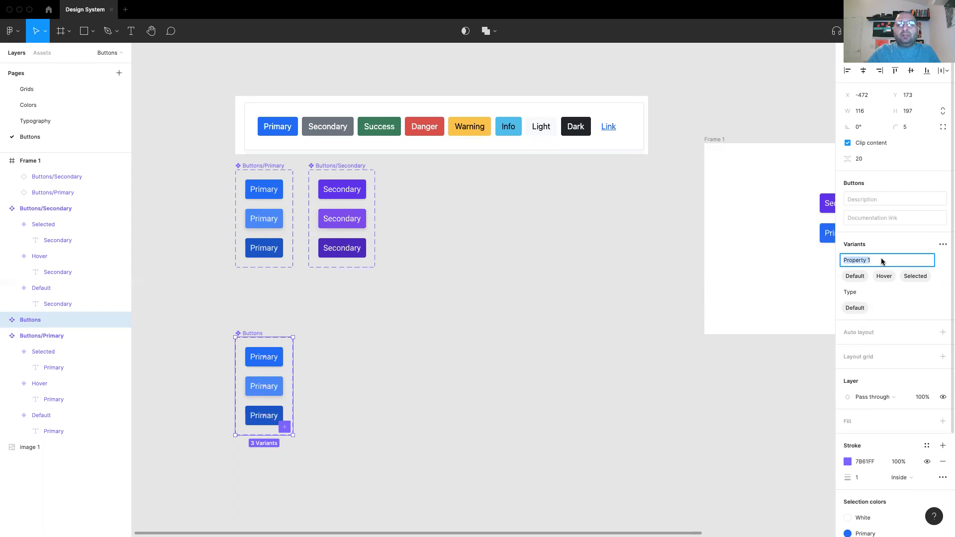
text(States)
scroll(881, 259, down, 1)
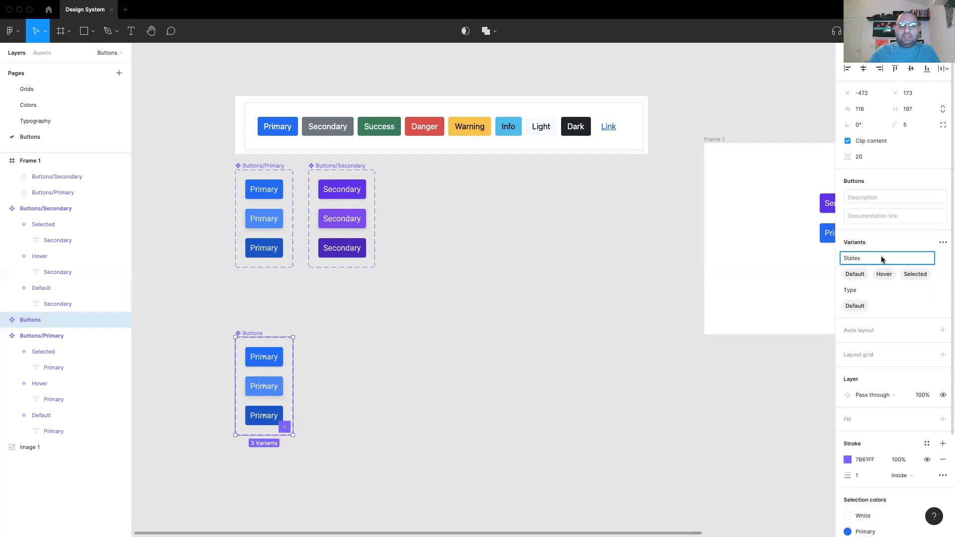
click(386, 348)
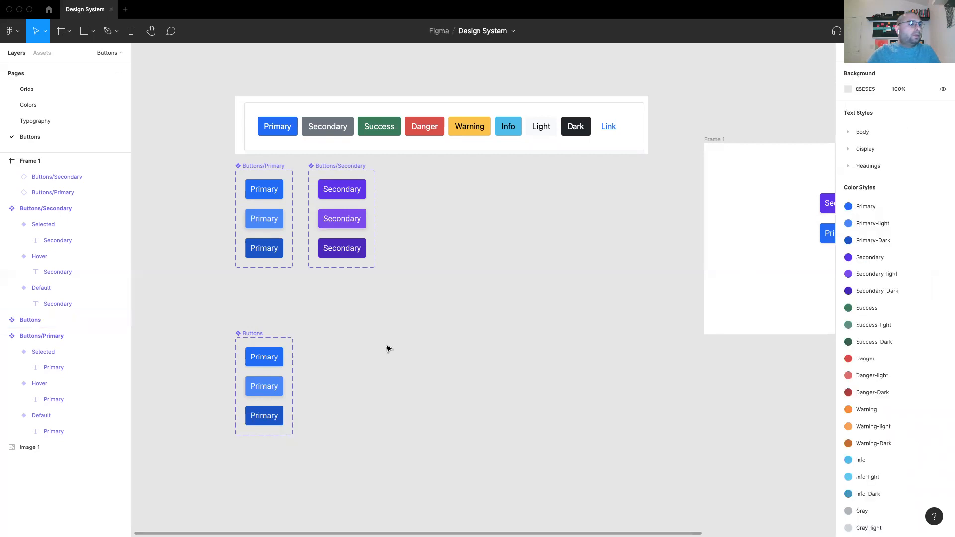
Set the Type value to Primary for the Default, Hover and Selected variants in the Buttons set
click(261, 359)
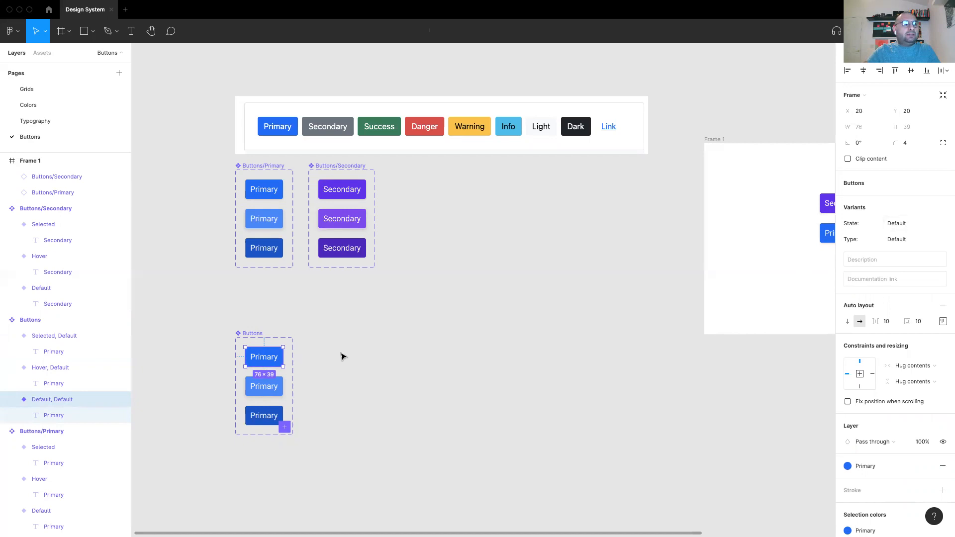
click(904, 240)
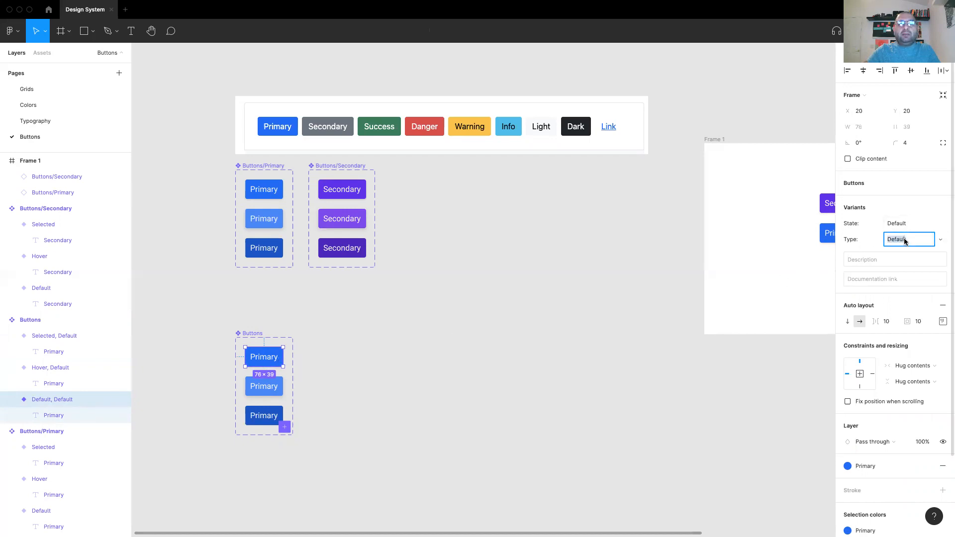
text(Primary)
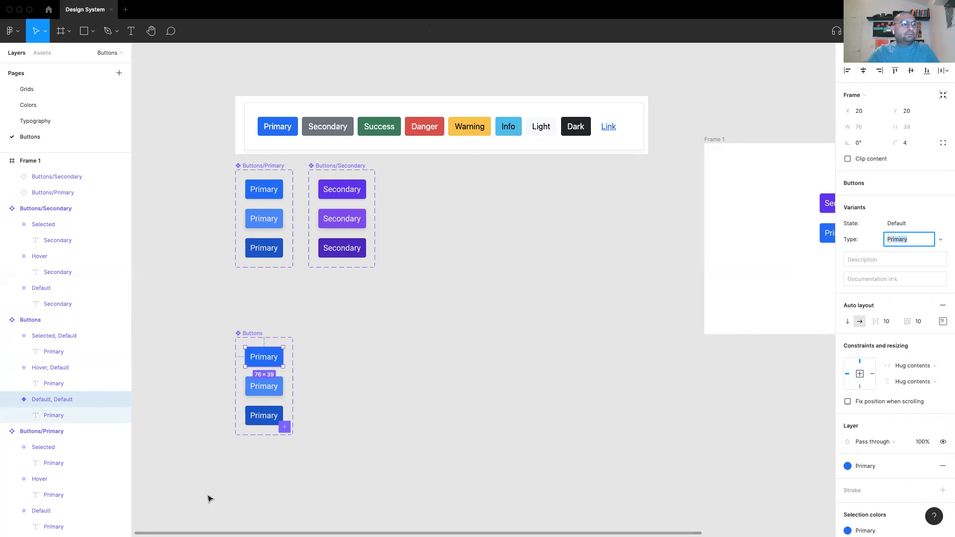
click(254, 386)
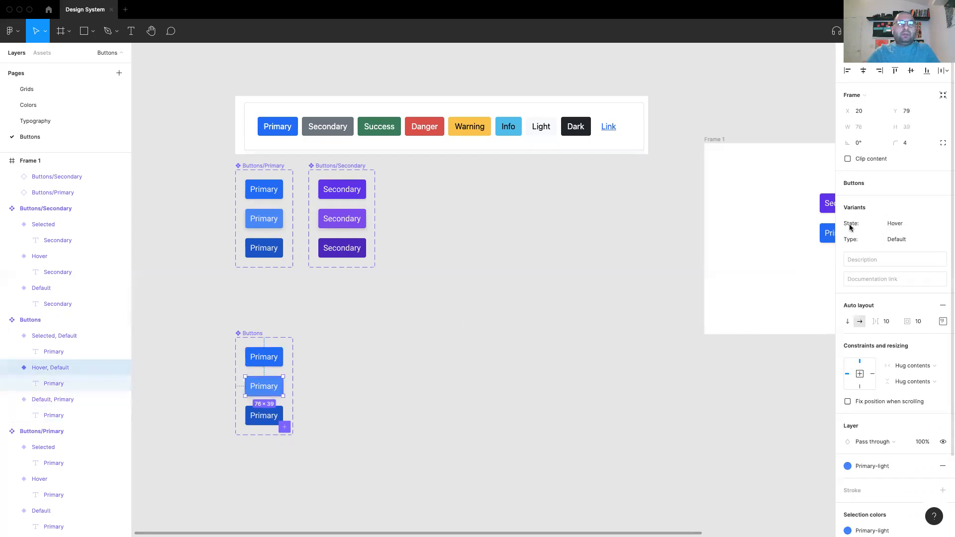
click(906, 239)
text(Primary)
click(251, 423)
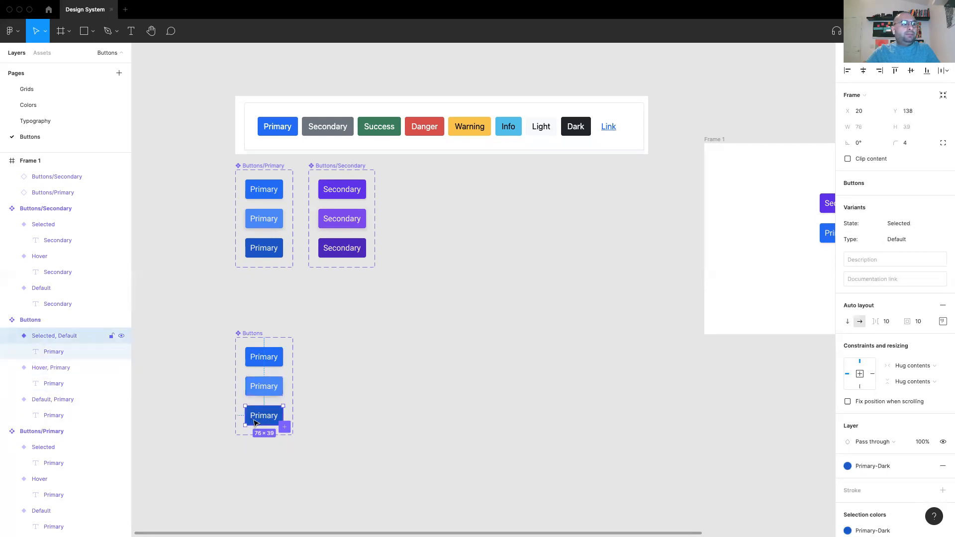
click(909, 239)
text(Primary)
click(588, 324)
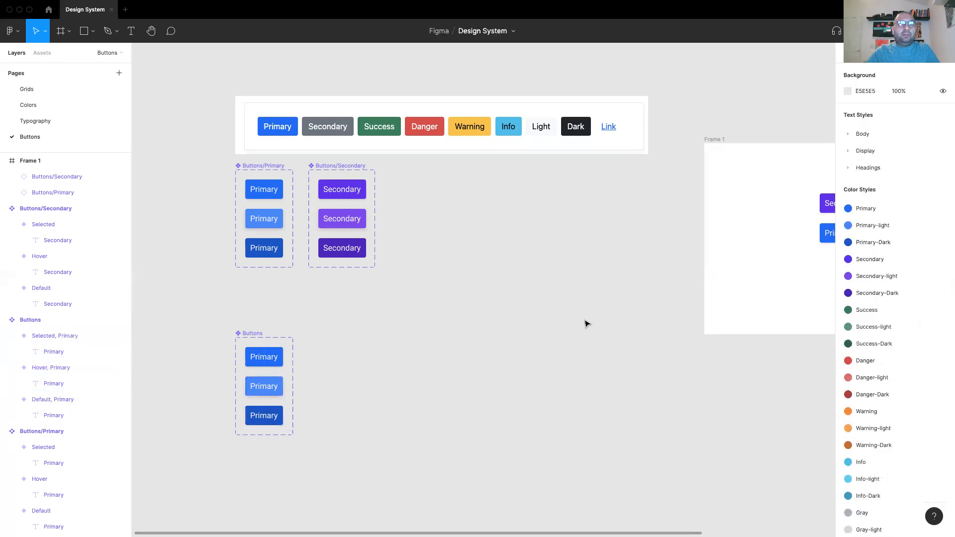
Reorder the Buttons set's variant properties so that Type comes before State
click(250, 333)
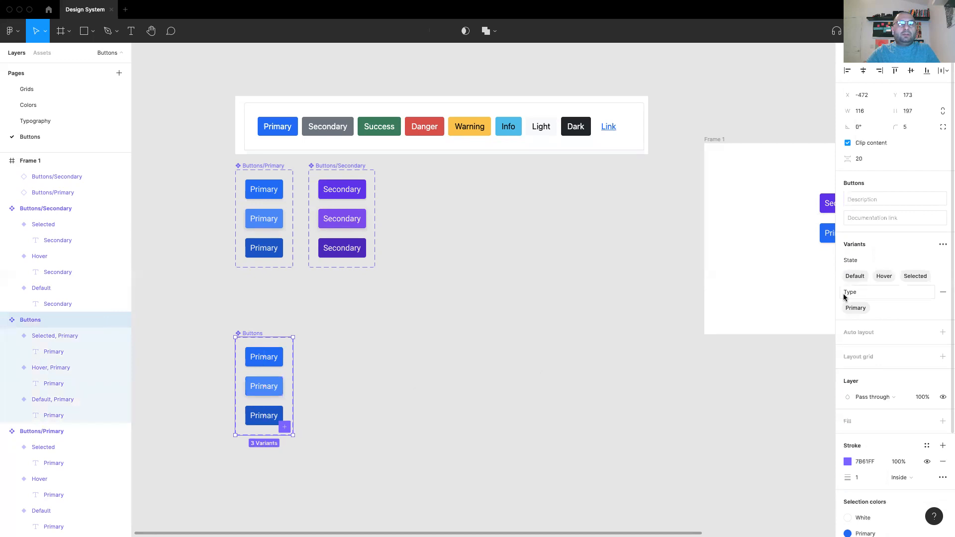
drag(844, 295, 861, 262)
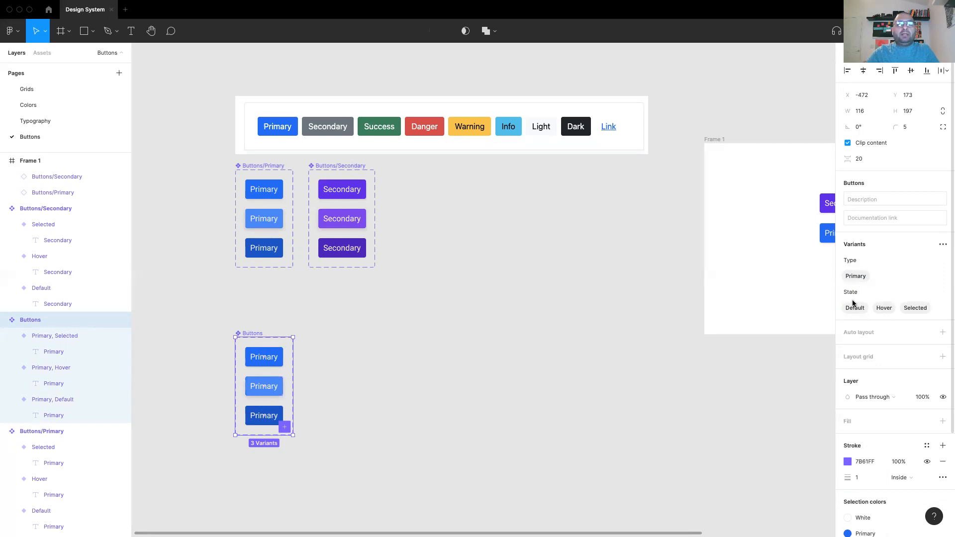
click(348, 353)
click(281, 358)
click(352, 386)
Widen the Buttons set to about three times its width and duplicate its three Primary variants into a second column at X 125
scroll(351, 386, up, 5)
scroll(620, 273, left, 4)
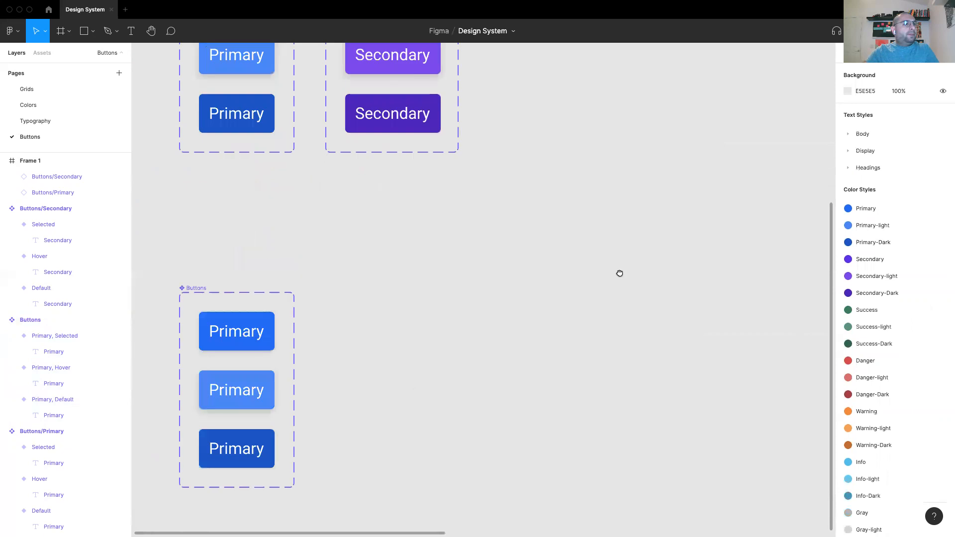
click(354, 271)
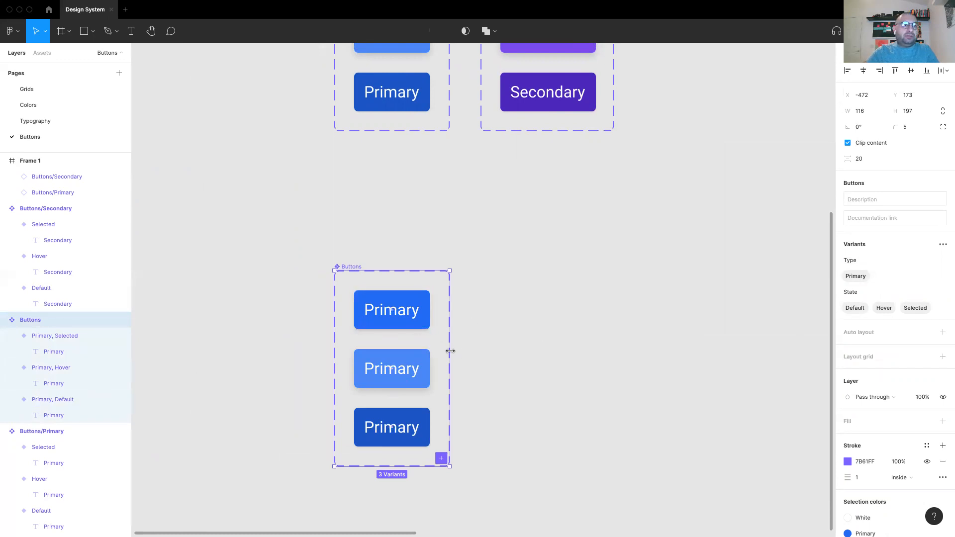
drag(472, 354, 671, 362)
drag(464, 440, 482, 310)
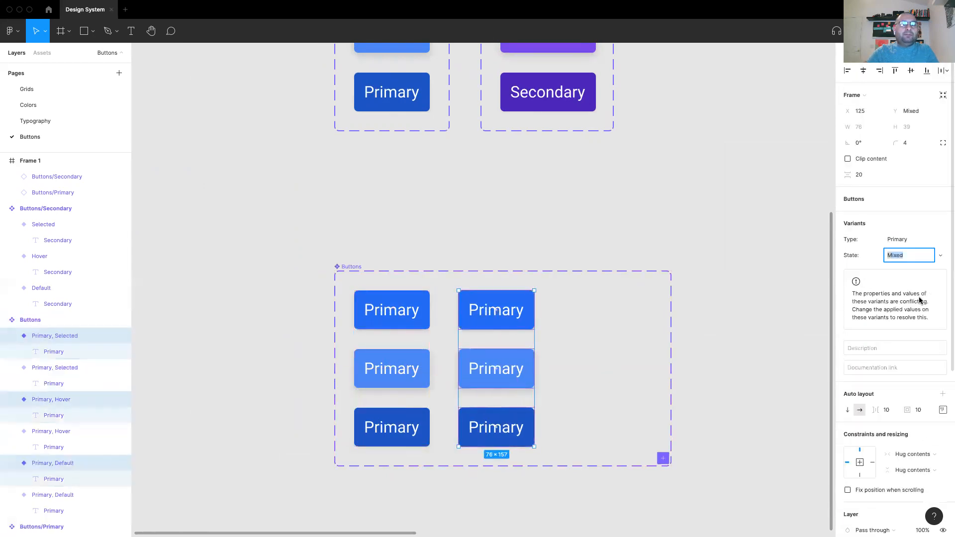
Set the Type value to Secondary for the three duplicated variants in the Buttons set's second column
click(908, 242)
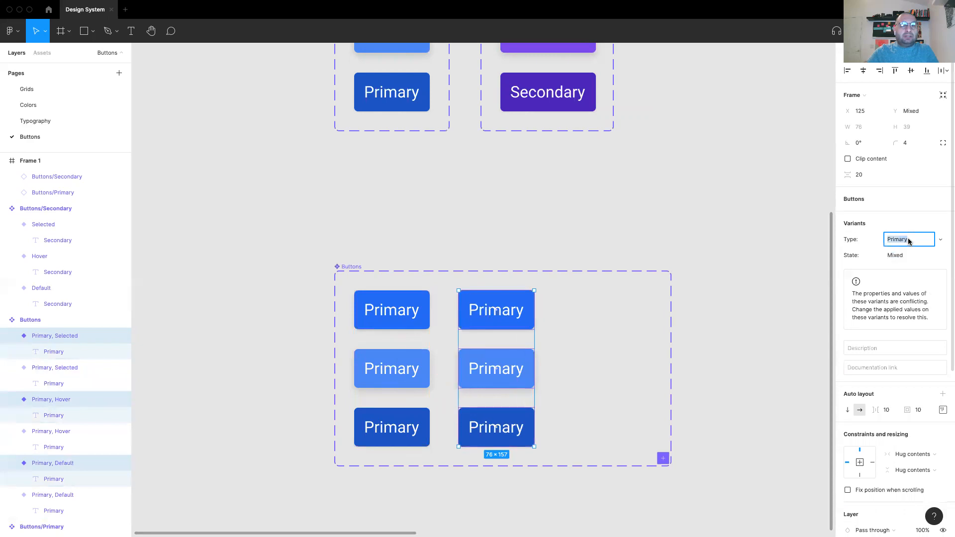
text(Seco)
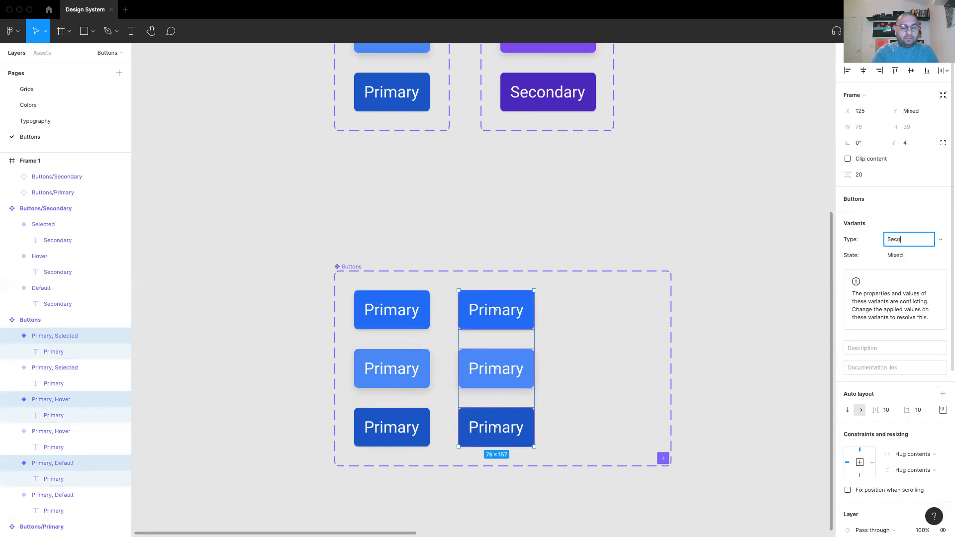
text(ndary)
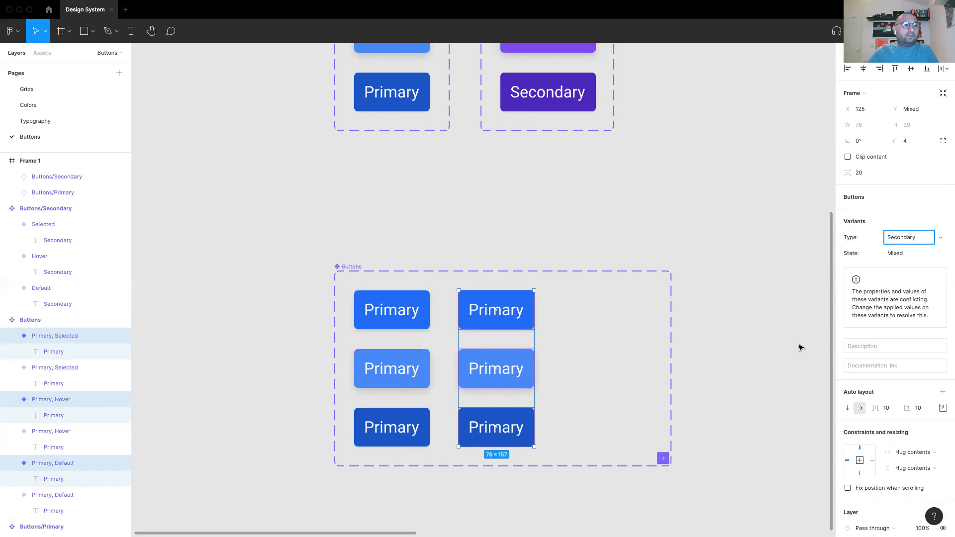
click(785, 354)
Apply the Secondary, Secondary-light and Secondary-Dark fill styles to the Secondary Default, Hover and Selected variants respectively
click(514, 314)
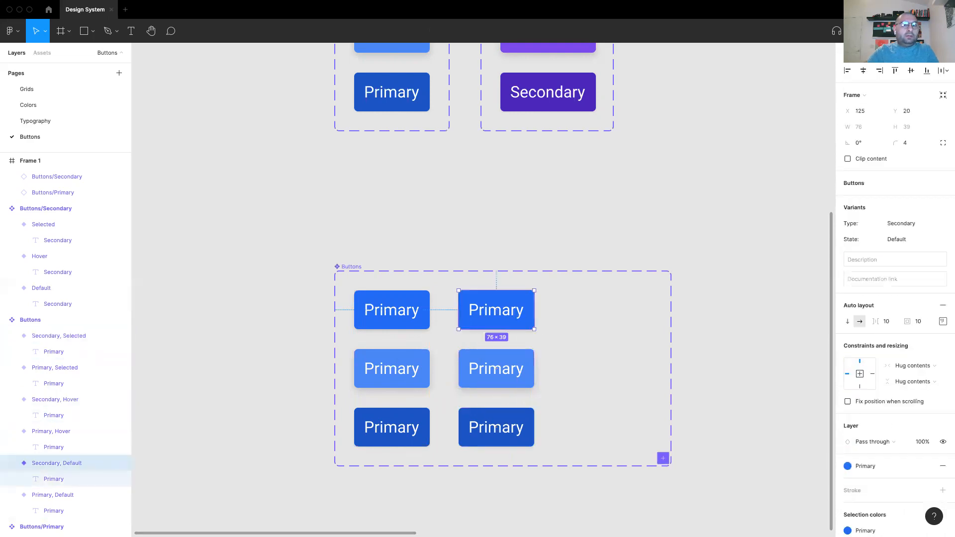
click(856, 466)
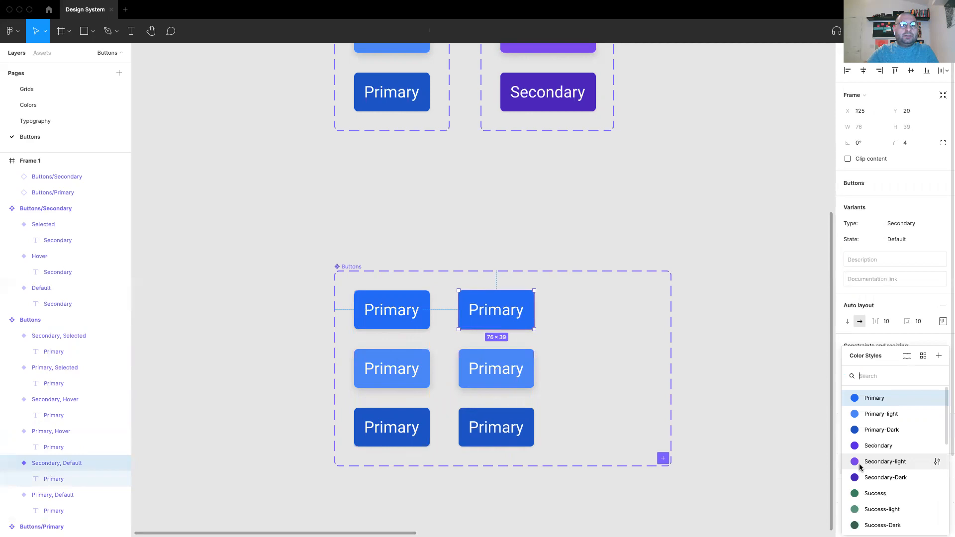
click(878, 445)
click(517, 369)
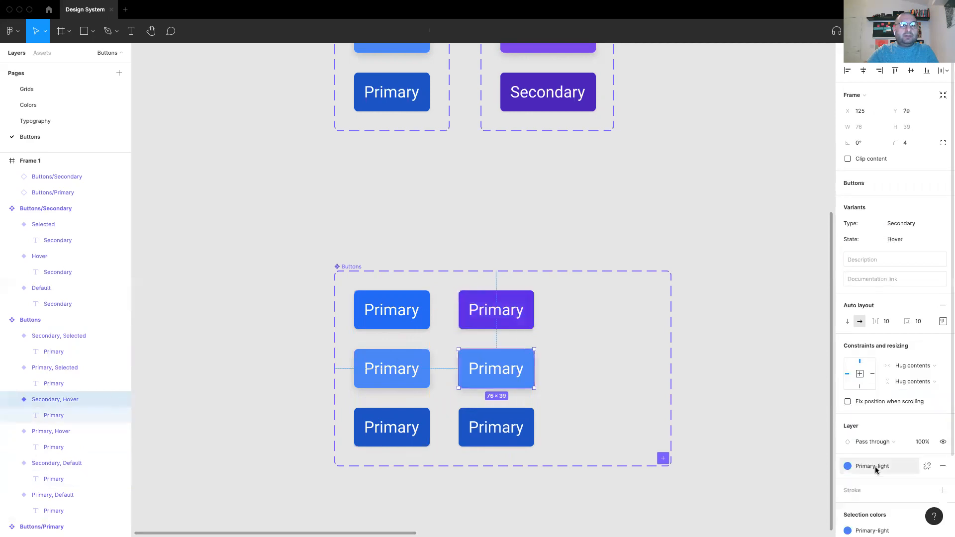
click(875, 467)
click(876, 461)
click(497, 427)
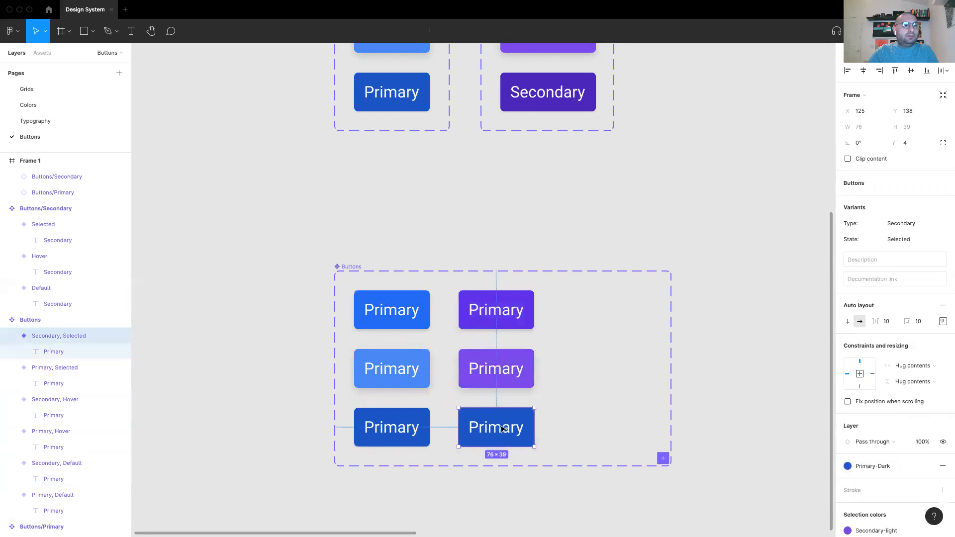
click(872, 466)
click(876, 476)
click(435, 249)
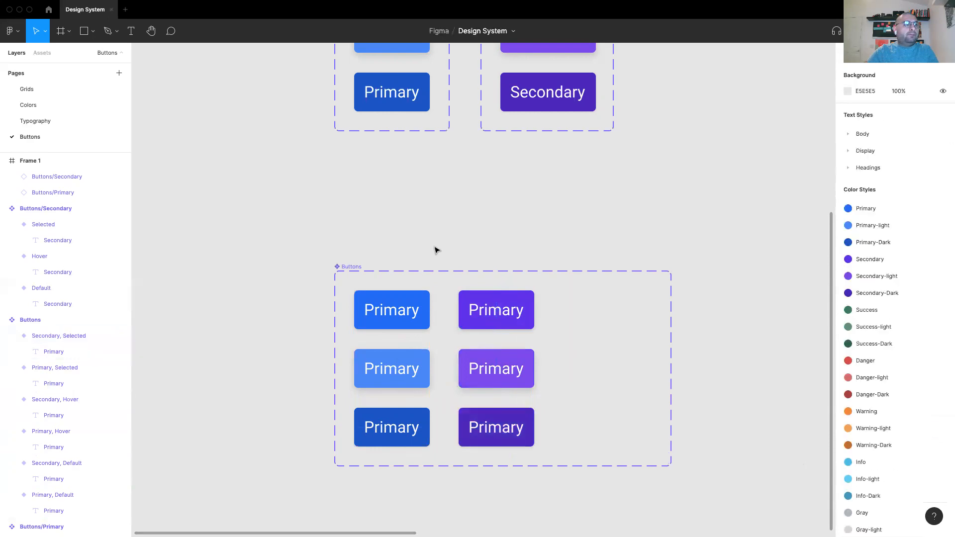
click(341, 270)
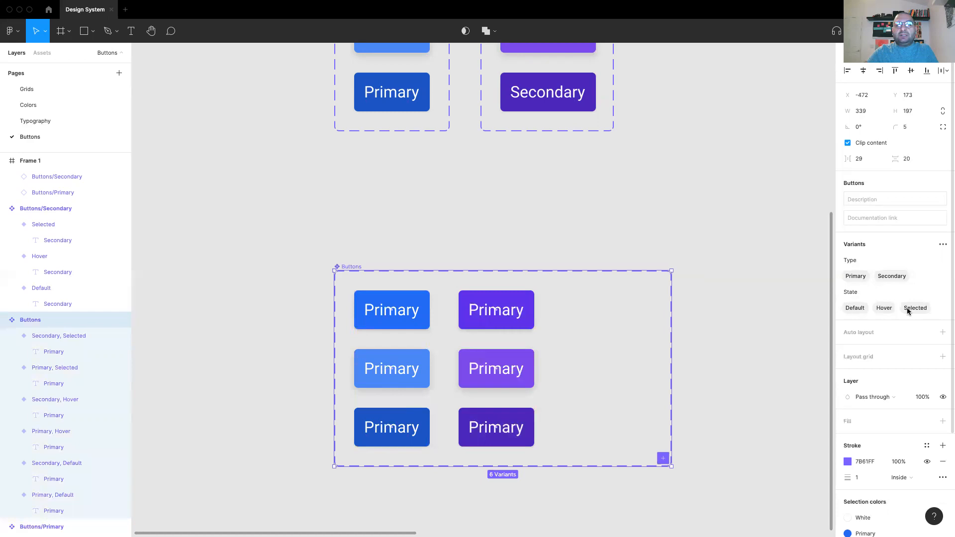
click(739, 316)
Move Frame 1 closer to the component sets and delete the Secondary and Primary button instances inside it
key(super+minus)
drag(727, 290, 631, 333)
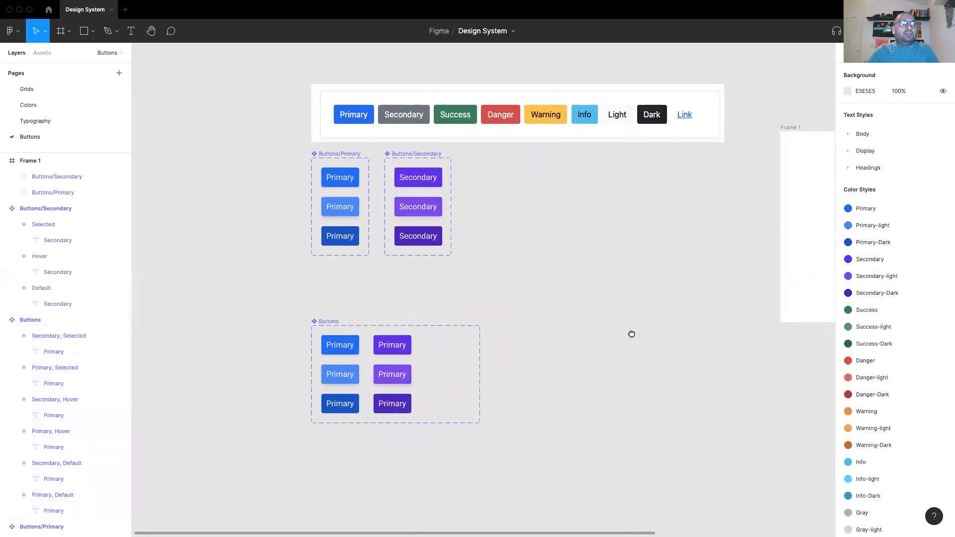
drag(801, 129, 586, 234)
drag(776, 357, 691, 283)
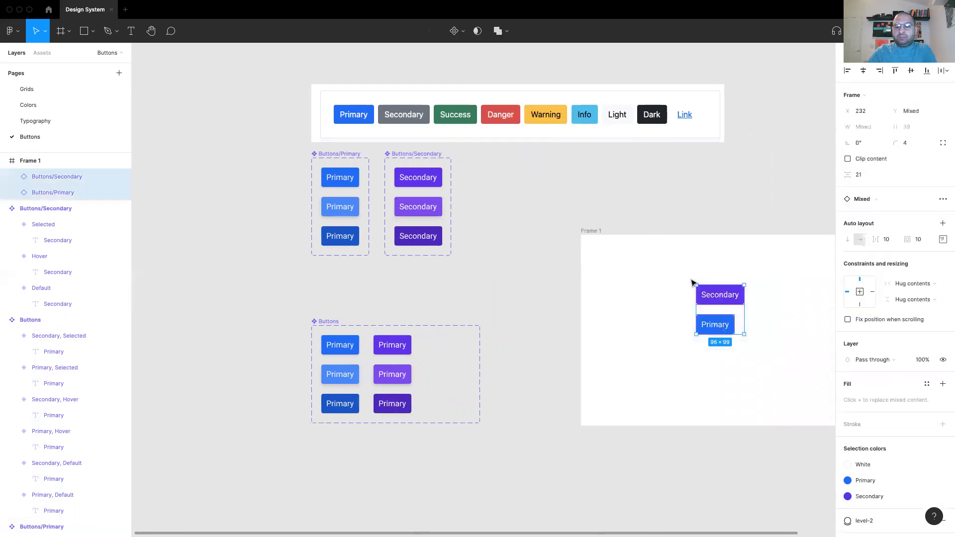
key(Delete)
Place an instance of the combined Buttons component from the local components inside Frame 1
click(42, 53)
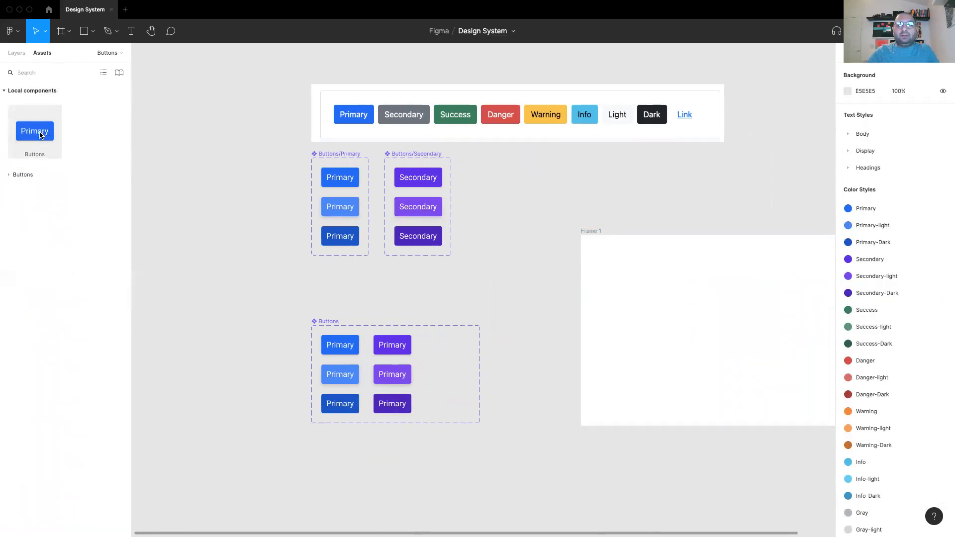
click(8, 175)
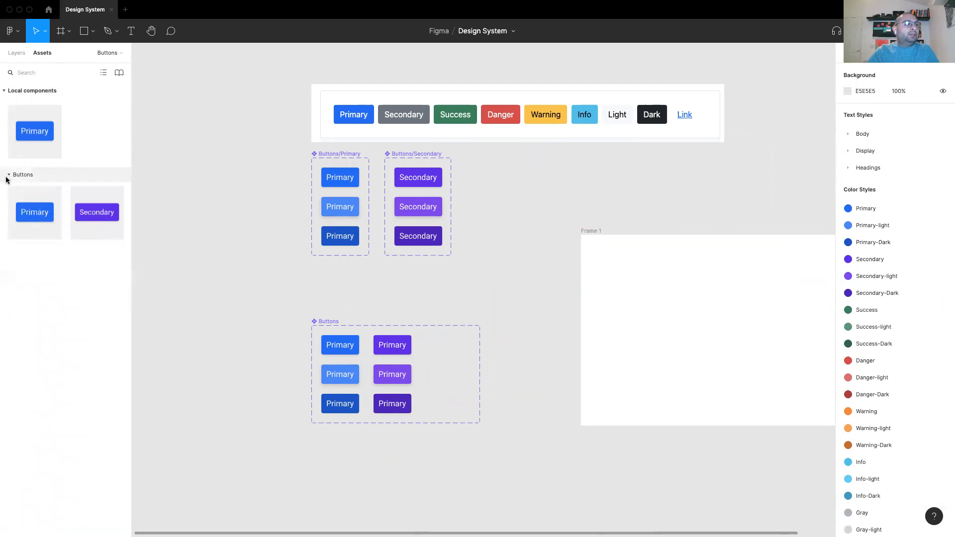
click(8, 178)
drag(40, 130, 729, 316)
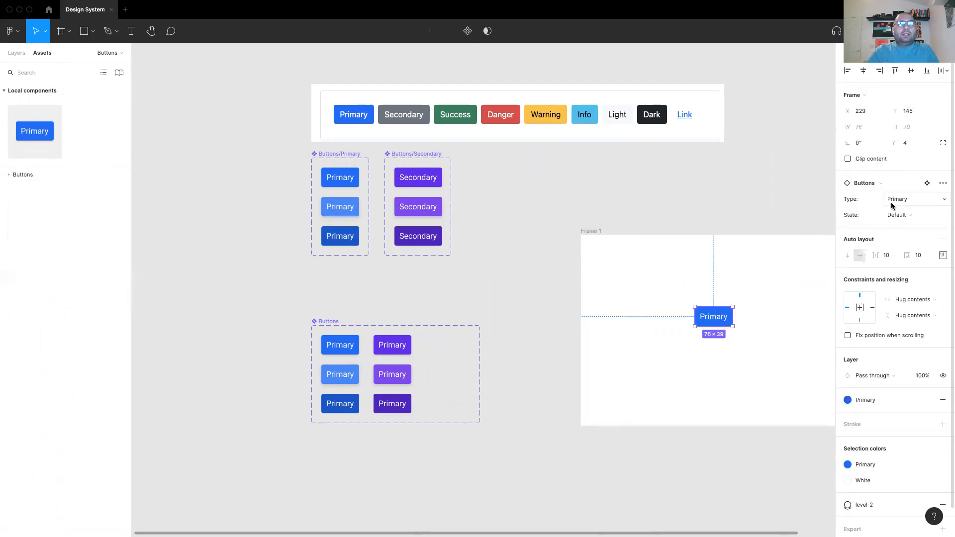
Try out the placed instance's variant properties, ending on Type Secondary and State Selected
click(927, 199)
click(925, 209)
click(923, 202)
click(915, 185)
click(918, 200)
click(916, 210)
click(911, 214)
click(910, 227)
click(910, 215)
click(911, 227)
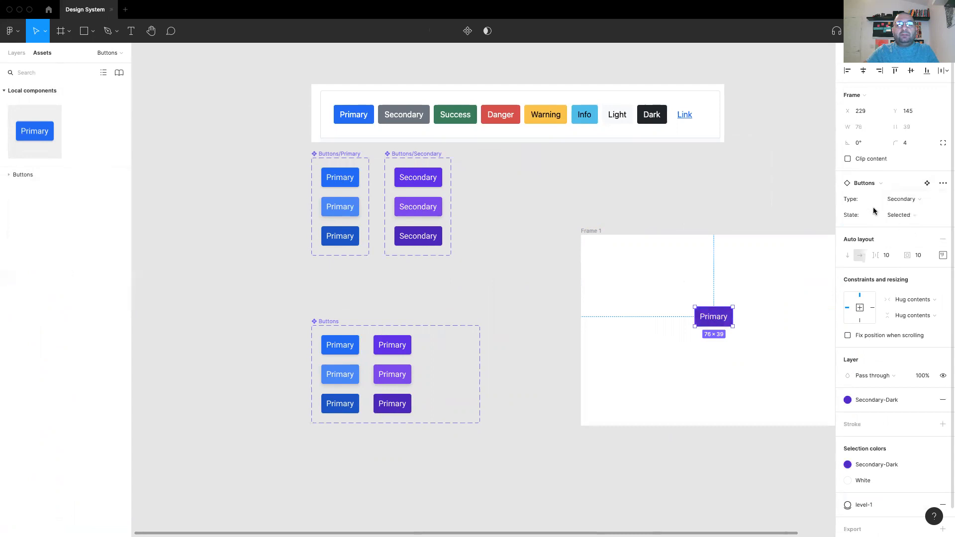
Set the placed instance's State back to Default and its Type back to Primary
click(894, 214)
click(906, 192)
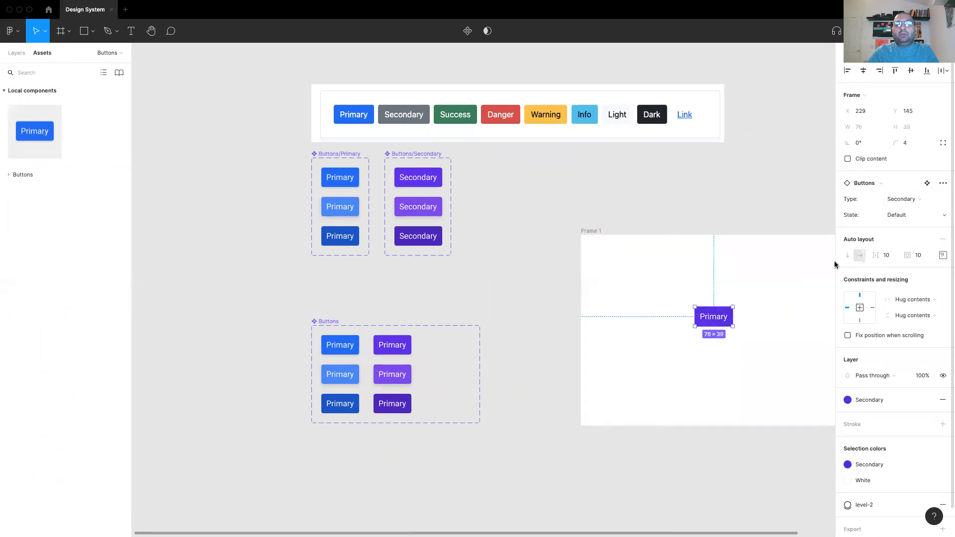
click(807, 282)
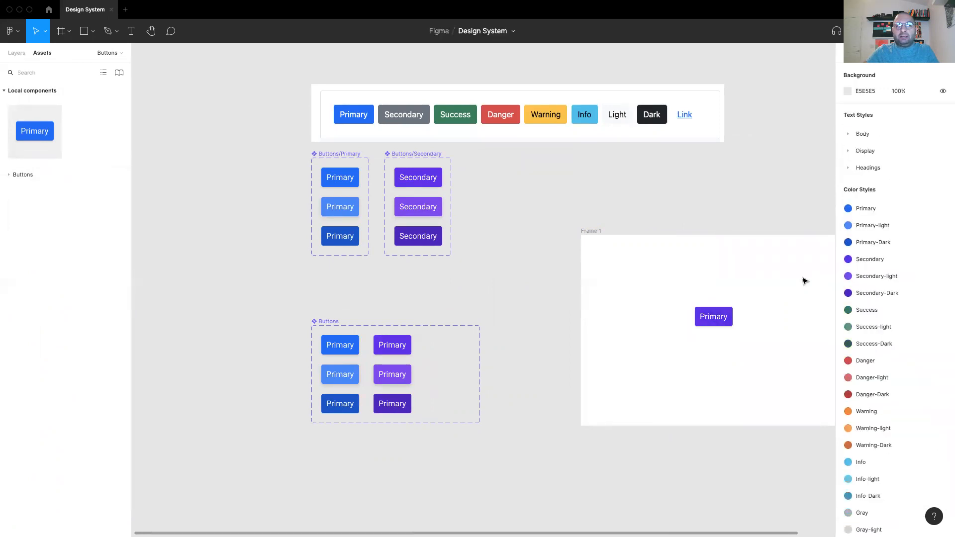
click(715, 324)
click(912, 198)
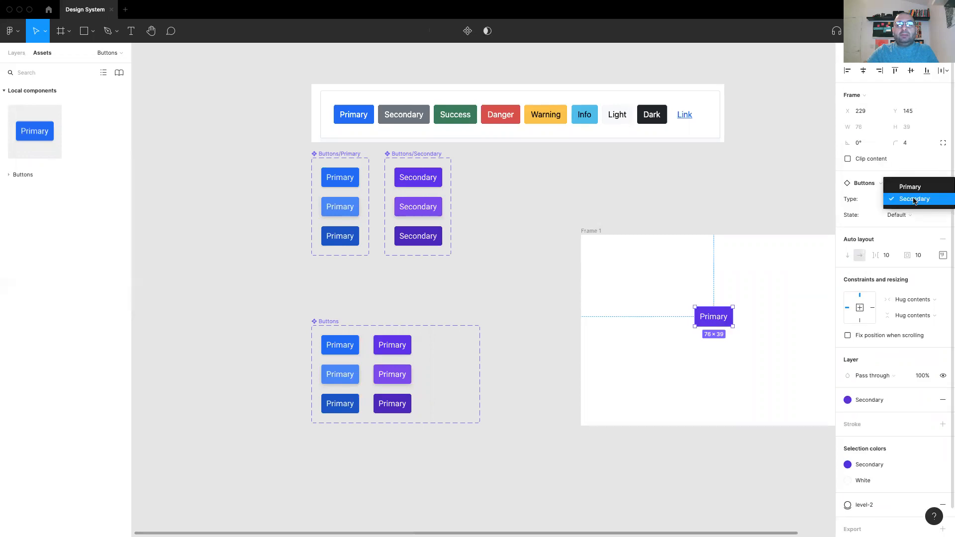
click(915, 189)
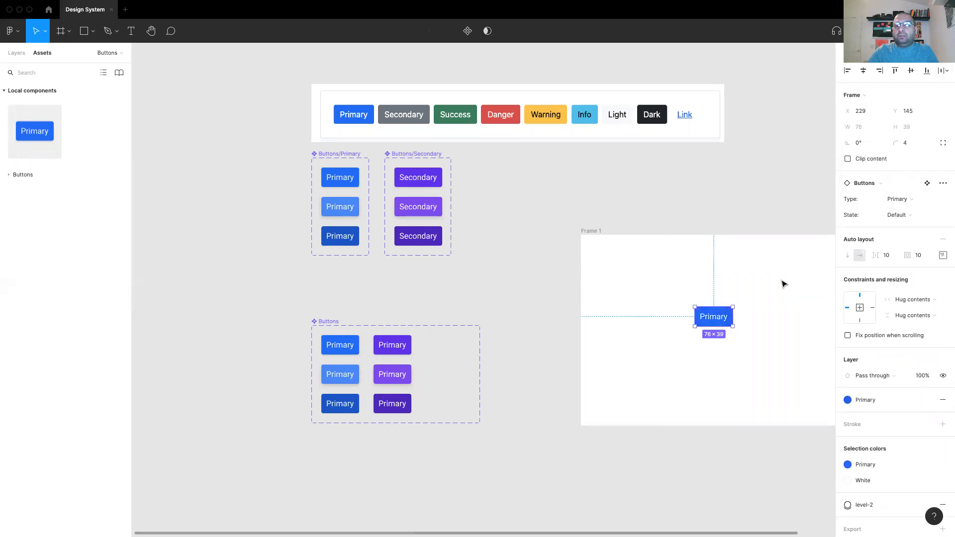
click(783, 283)
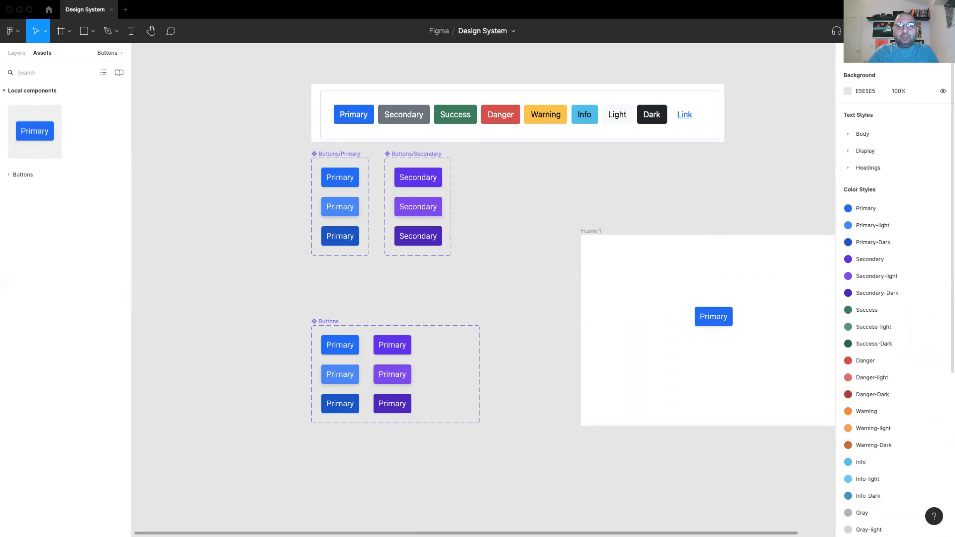
Redirect the Secondary Default variant's hover interaction to the Secondary Hover variant in the Buttons set
click(880, 52)
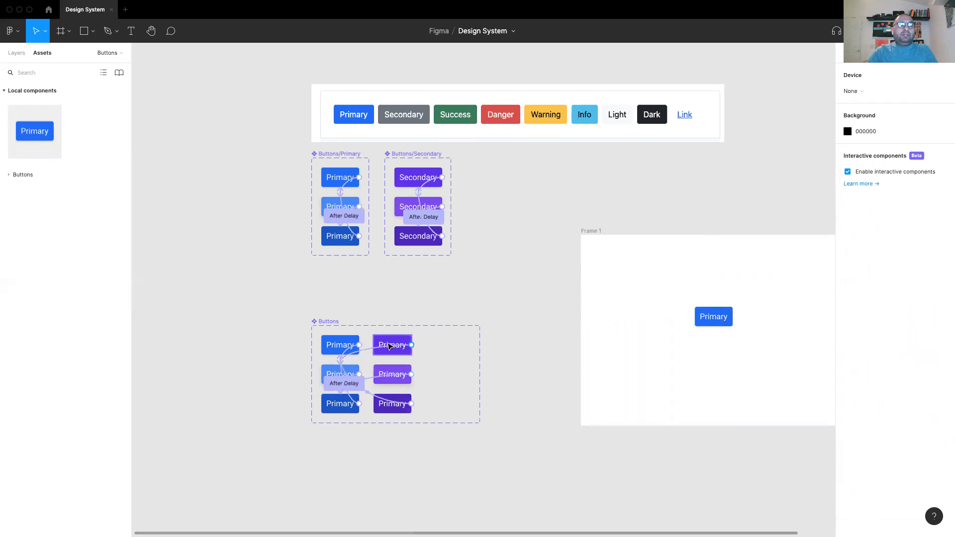
scroll(486, 291, up, 5)
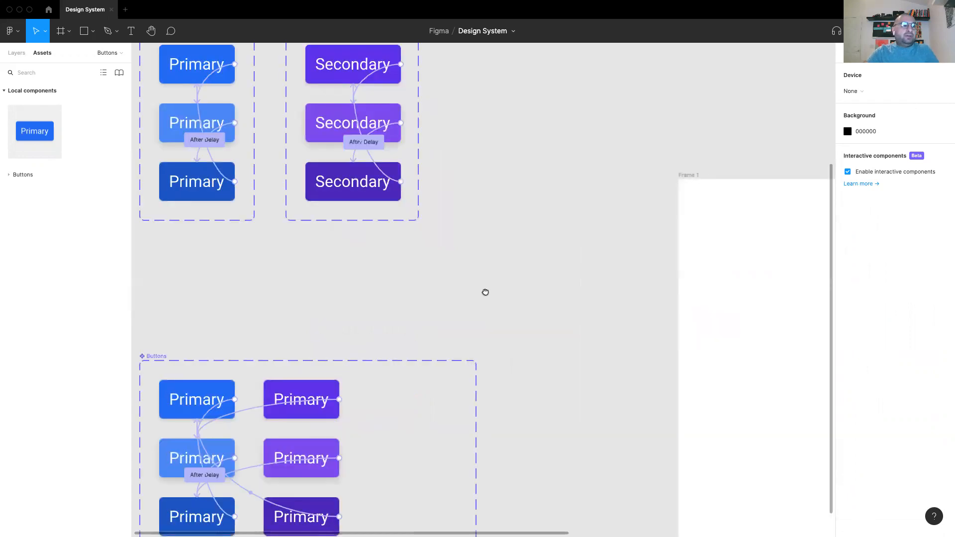
drag(485, 292, 585, 211)
click(401, 319)
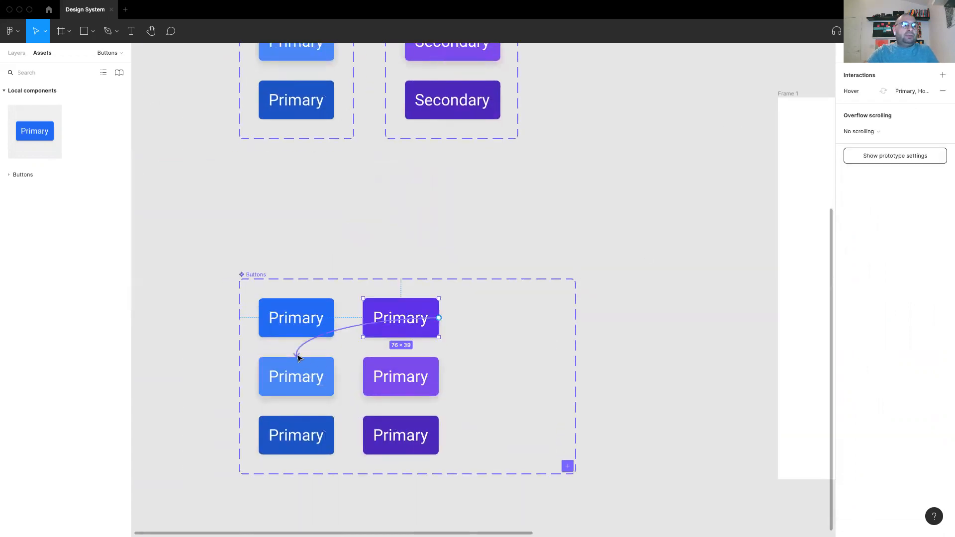
drag(299, 358, 400, 359)
Redirect the Secondary Hover variant's click interaction to Secondary Selected, and the Secondary Selected variant's after-delay interaction to Secondary Default
click(417, 378)
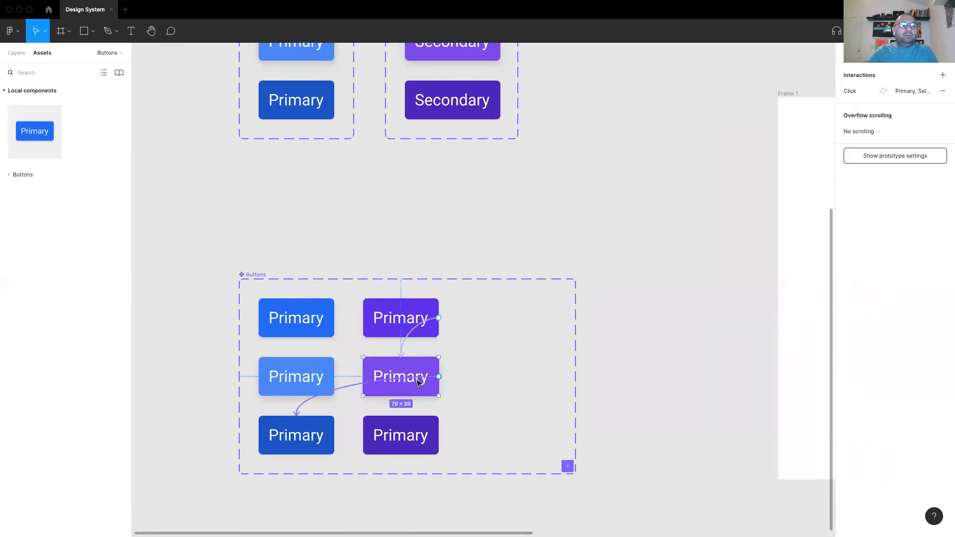
click(299, 406)
drag(298, 412, 401, 422)
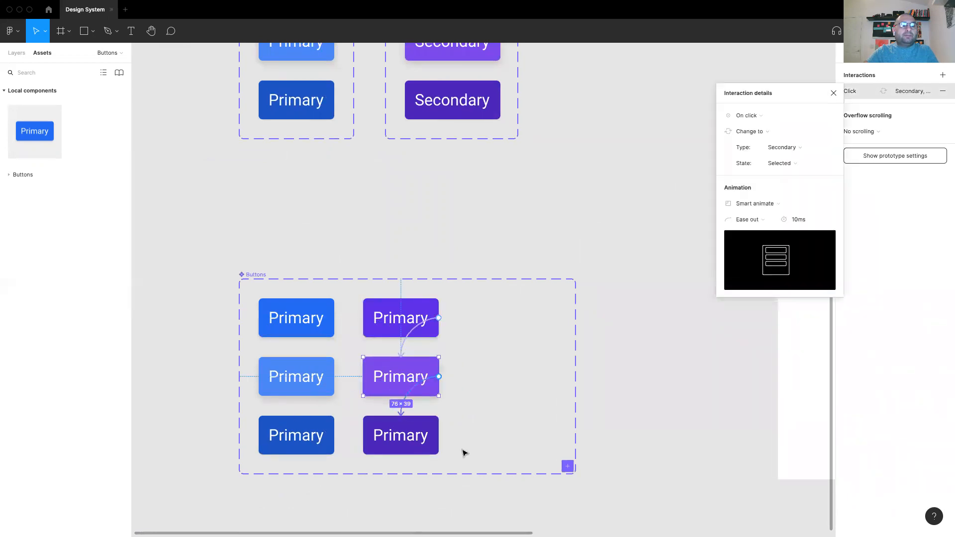
click(416, 437)
drag(297, 341, 400, 341)
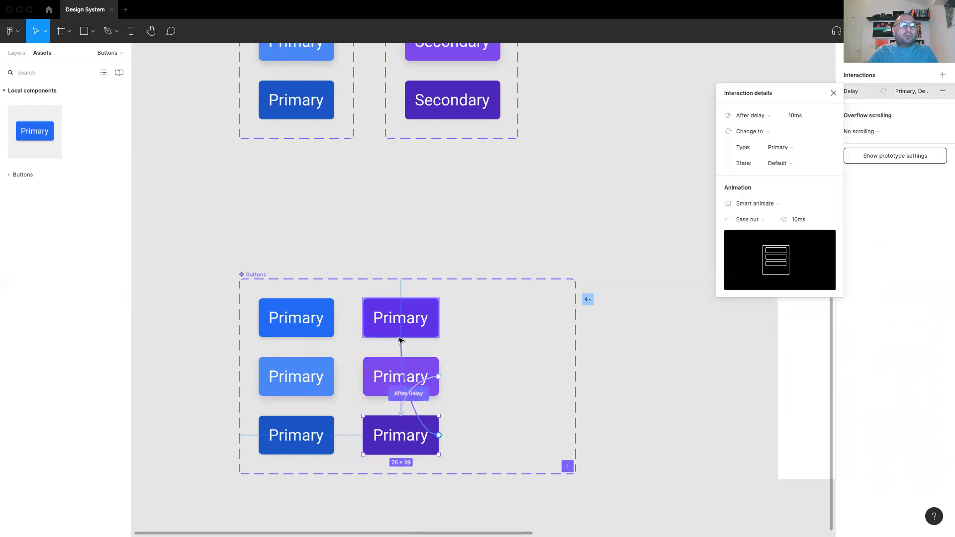
click(500, 336)
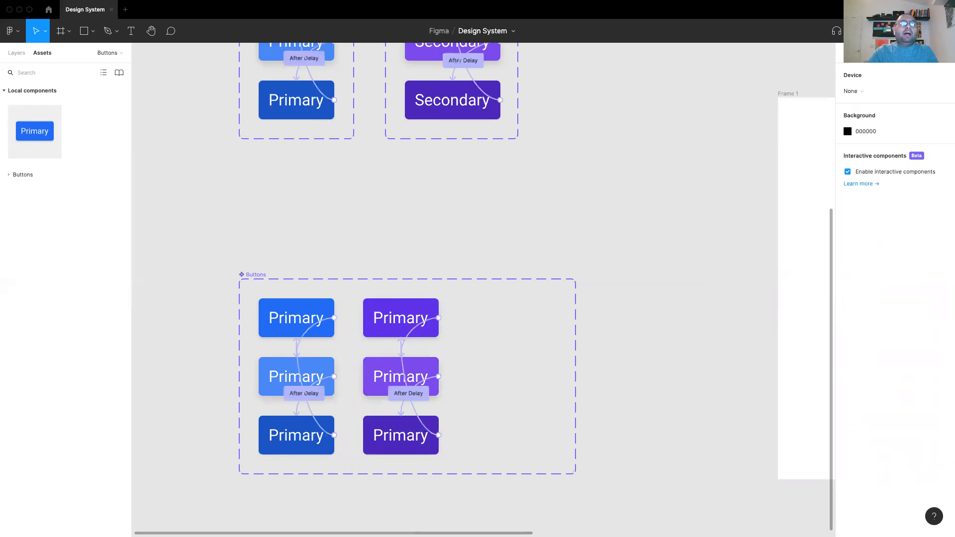
Duplicate the three Secondary variants into a third column at X 230 within the Buttons set
click(852, 53)
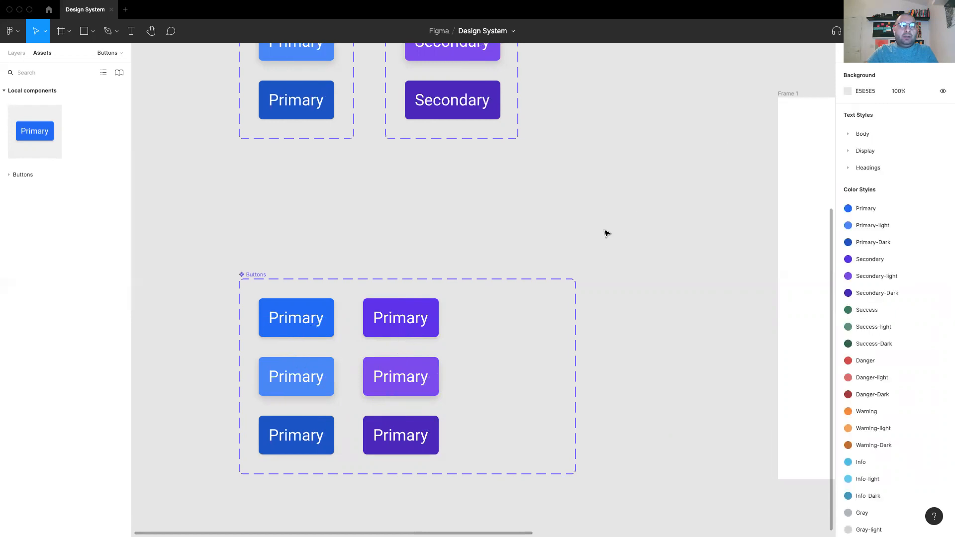
drag(458, 299, 412, 450)
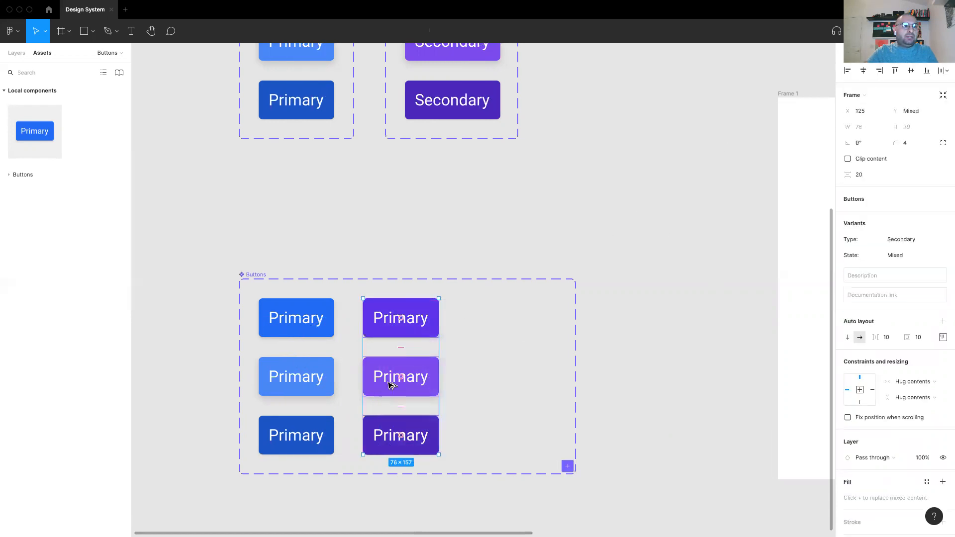
drag(383, 379, 502, 343)
Change the label text of all three third-column buttons to Info
double_click(516, 320)
double_click(520, 317)
text(Info)
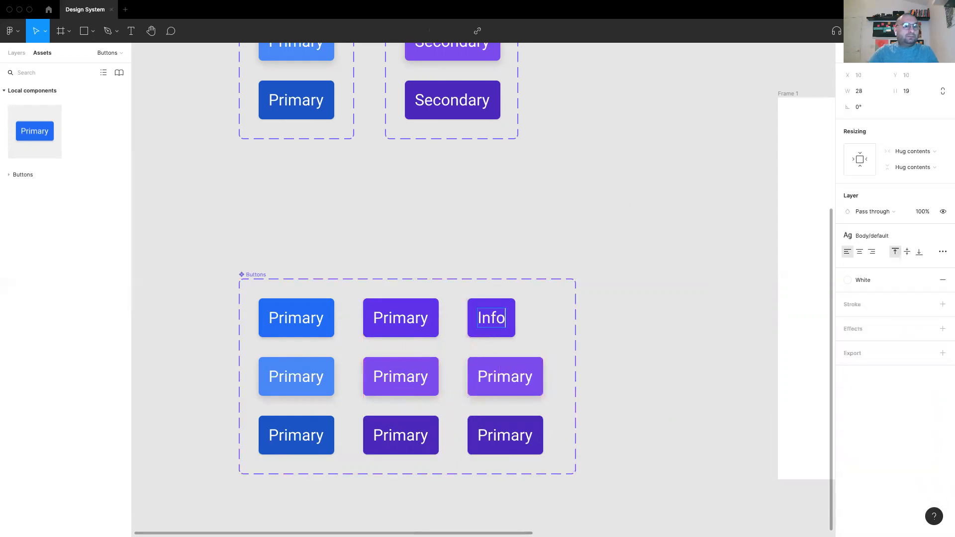
double_click(497, 376)
text(Info)
double_click(507, 432)
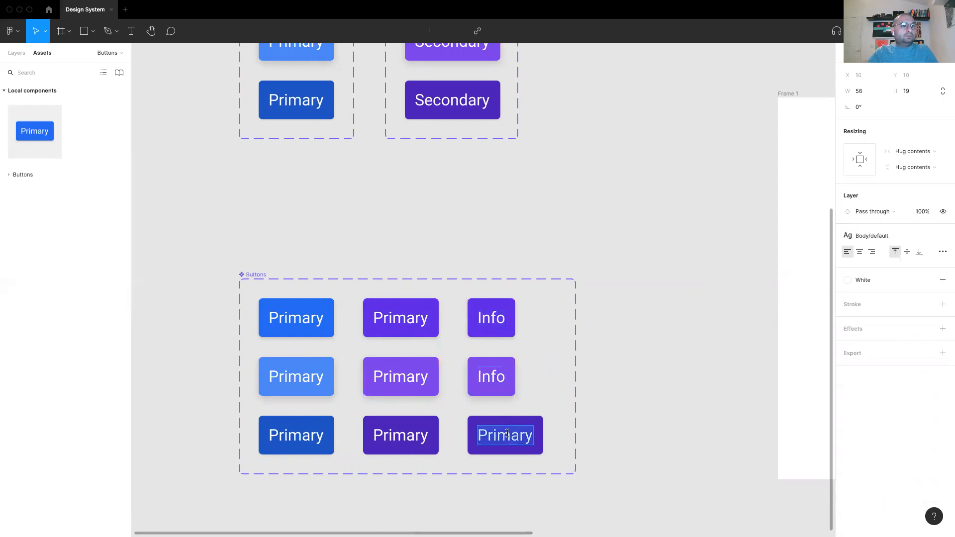
text(Info)
key(Escape)
Set the third column's Default variant to Type Info and apply the Info fill style to it
click(492, 315)
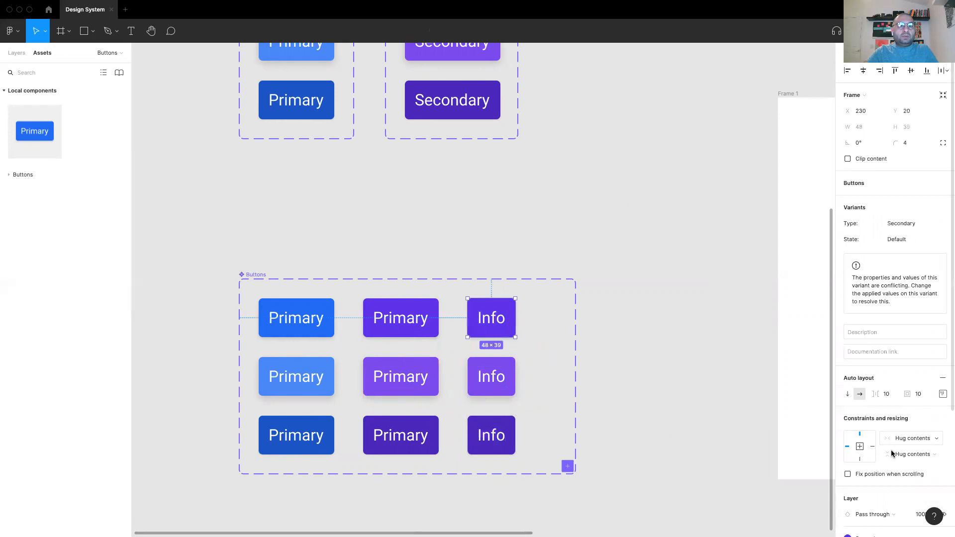
click(902, 222)
text(Info)
click(694, 282)
click(503, 318)
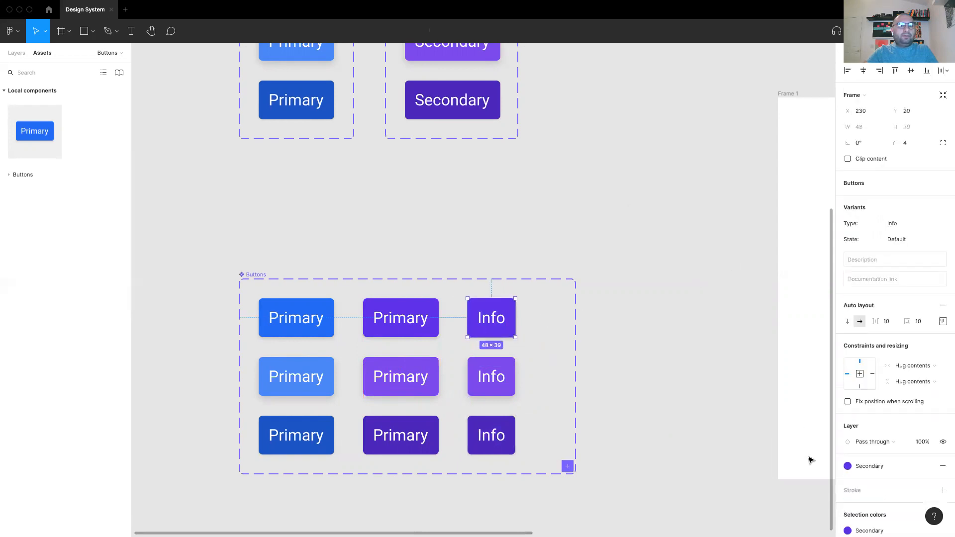
click(867, 463)
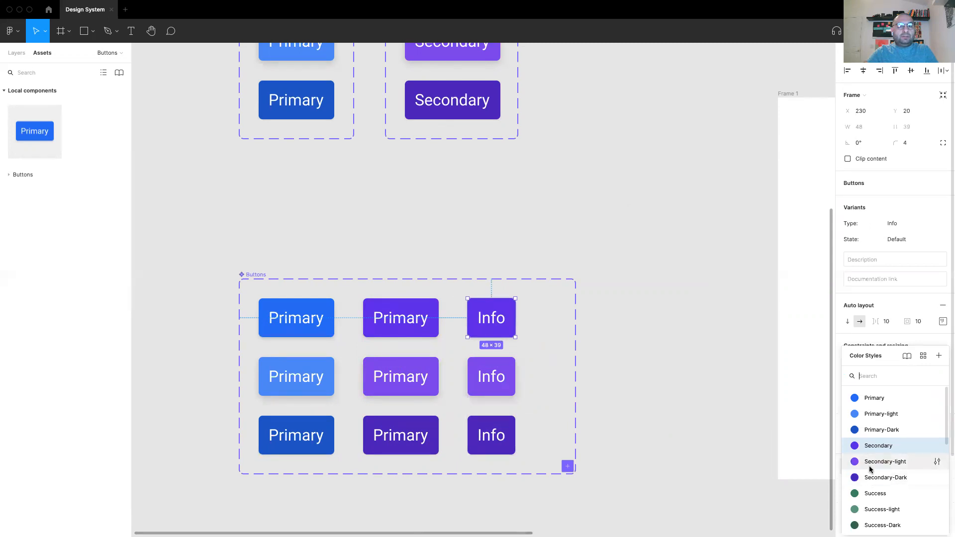
text(info)
click(879, 413)
Set the Type property of the third column's Hover and Selected variants to Info
click(492, 376)
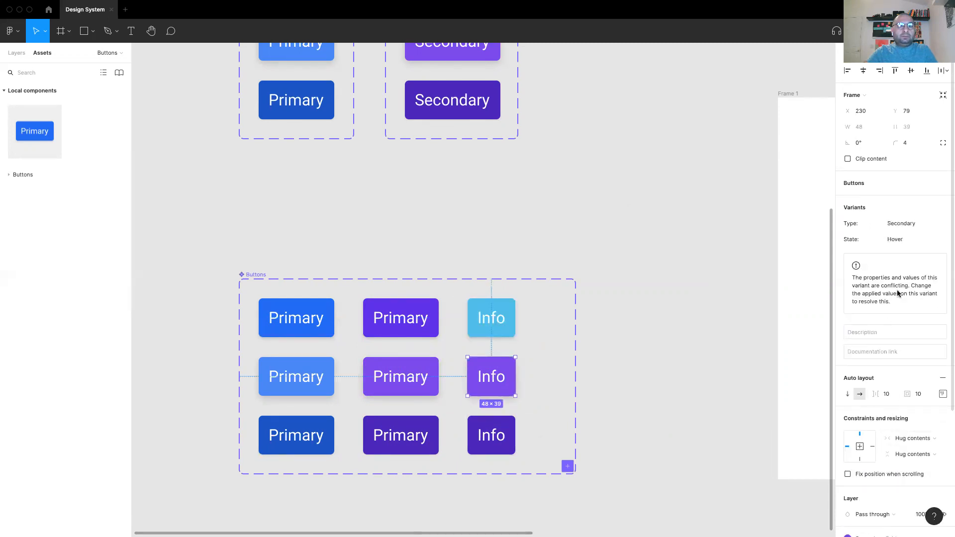
click(908, 224)
text(Info)
key(Tab)
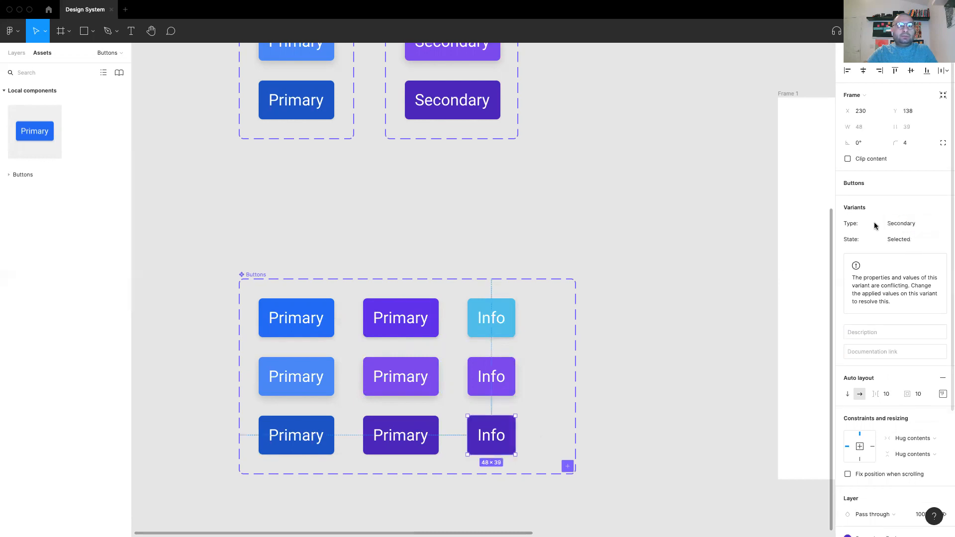
Apply the Info-light fill style to the Info Hover variant
click(510, 375)
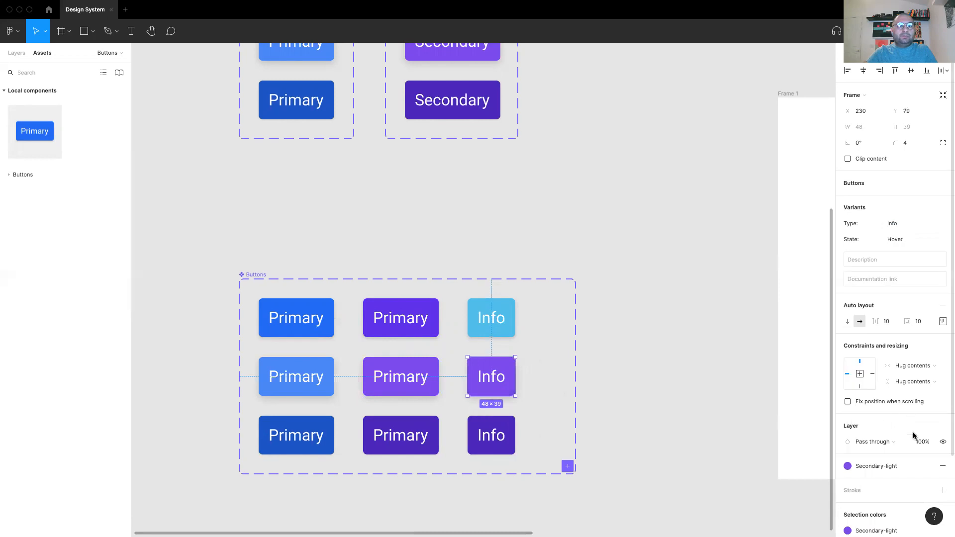
scroll(884, 469, down, 1)
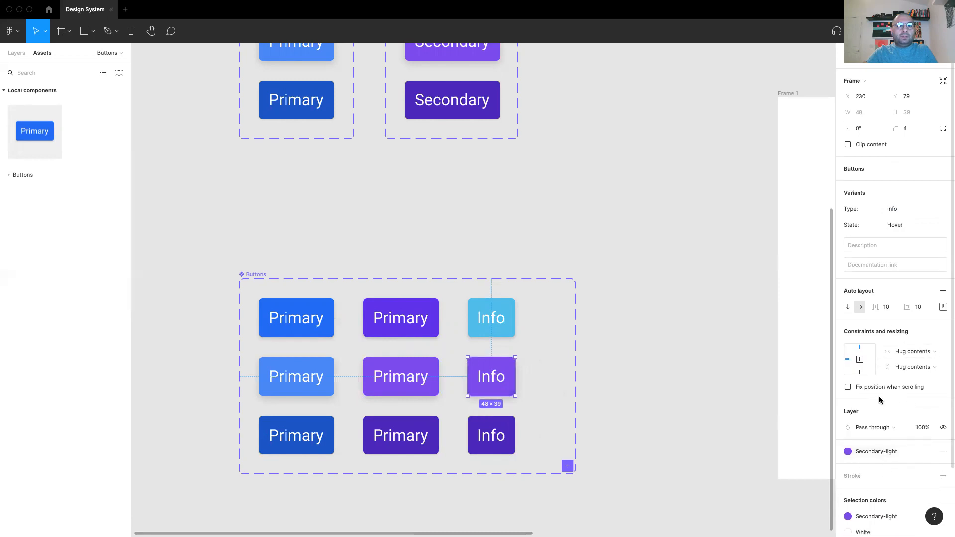
click(867, 451)
text(info)
click(878, 415)
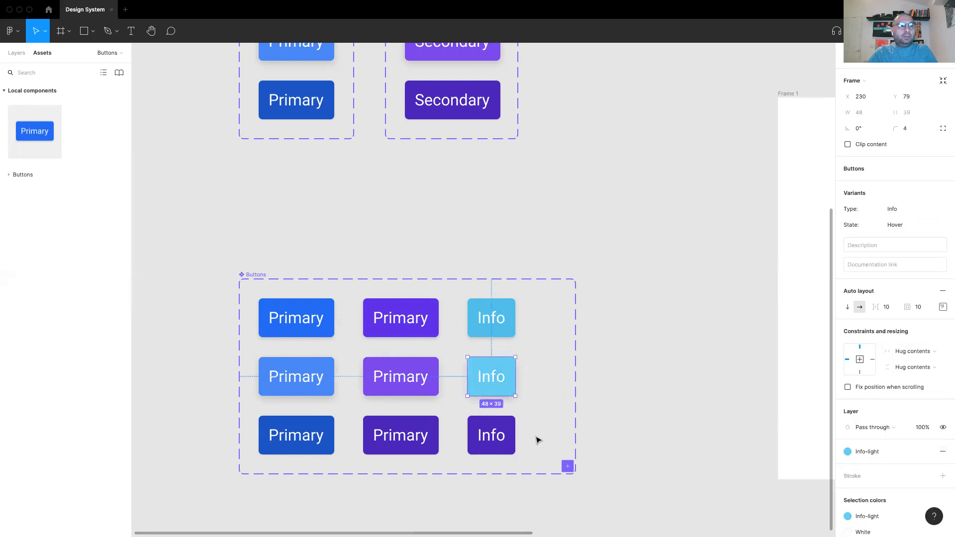
Apply the Info-Dark fill style to the Info Selected variant
click(509, 436)
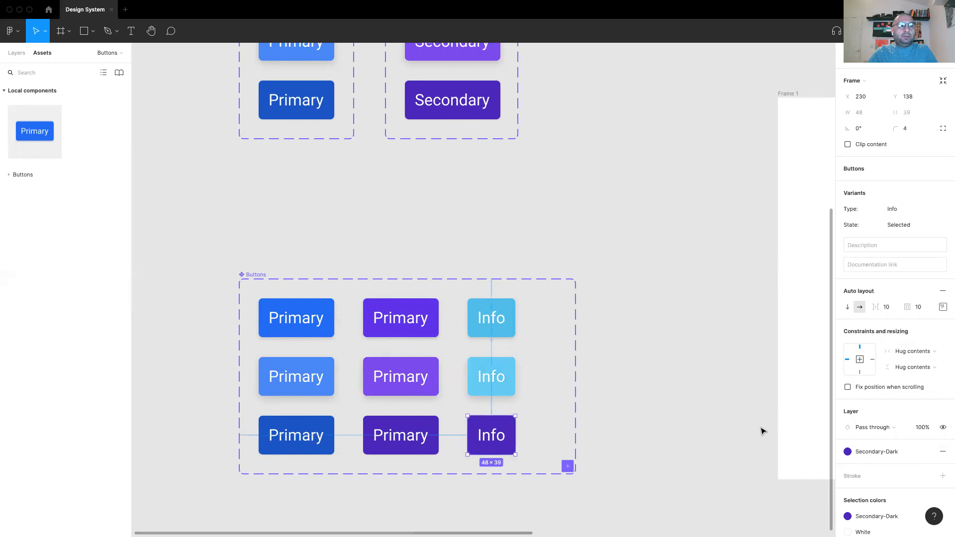
click(874, 450)
text(info)
click(880, 428)
Check the Type and State properties of the Secondary and Info variants in the Buttons set
click(407, 376)
click(393, 434)
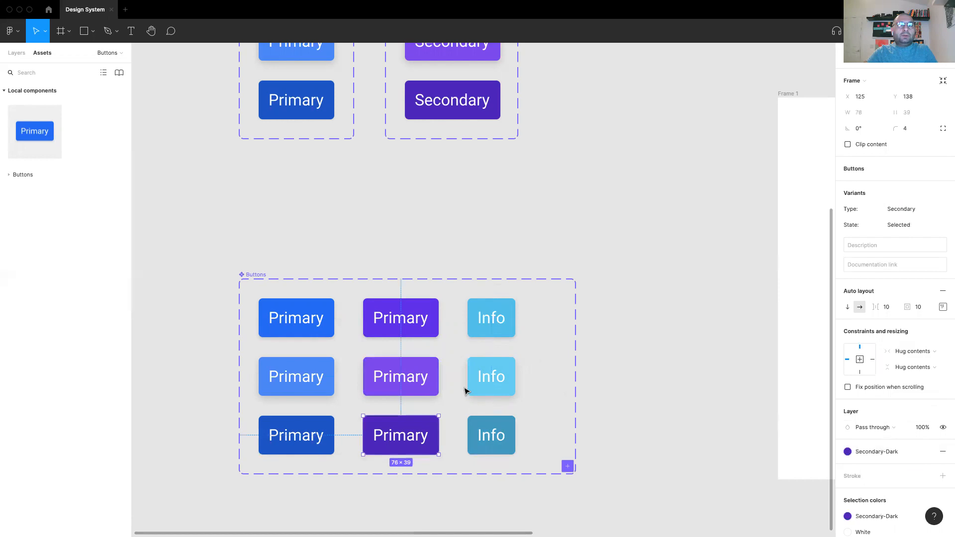
click(487, 314)
click(488, 378)
click(489, 437)
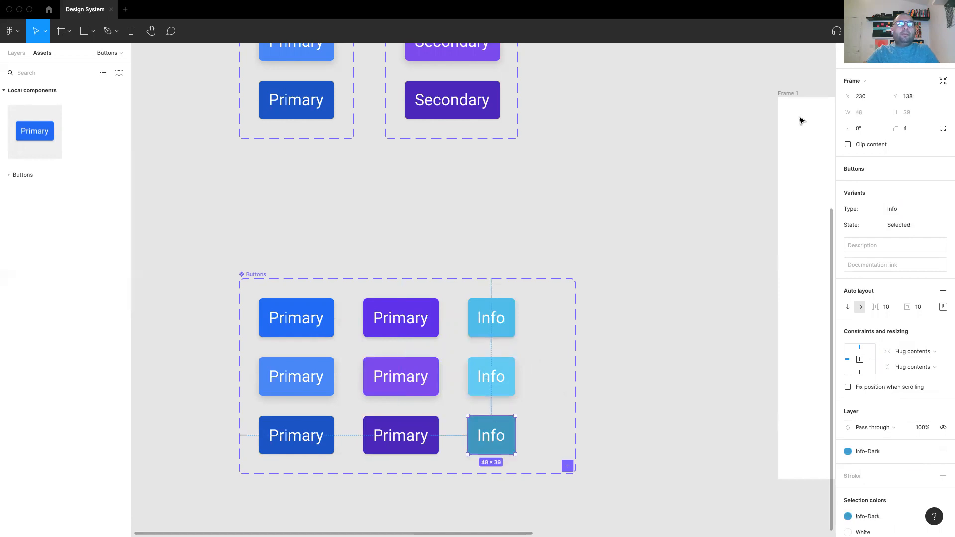
click(682, 252)
scroll(893, 174, up, 2)
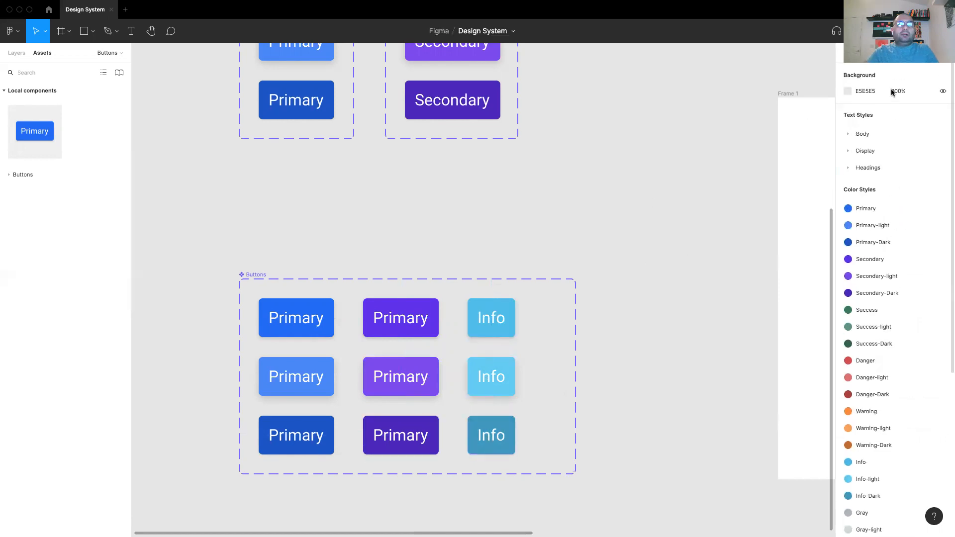
Redirect the Info Default variant's while-hovering interaction to the Info Hover variant in prototype mode
key(shift+e)
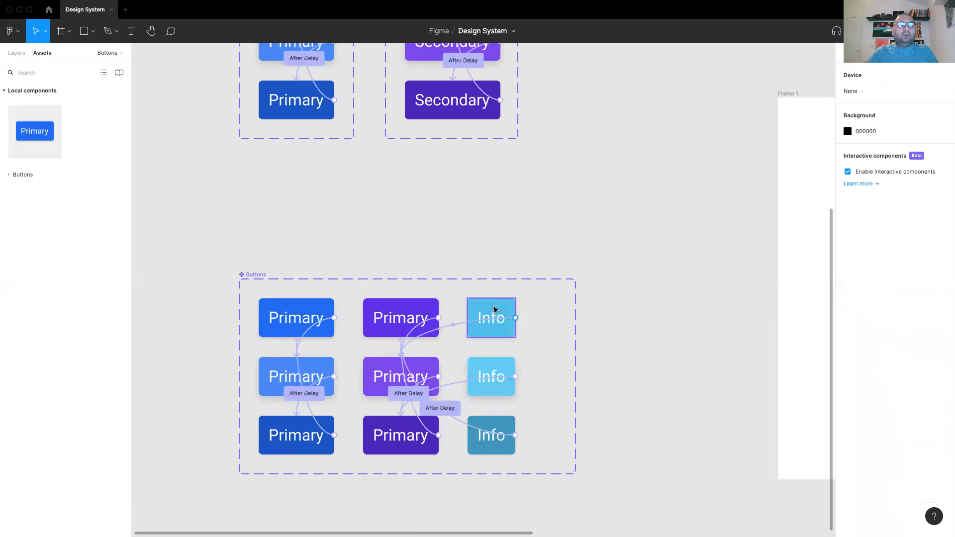
click(480, 336)
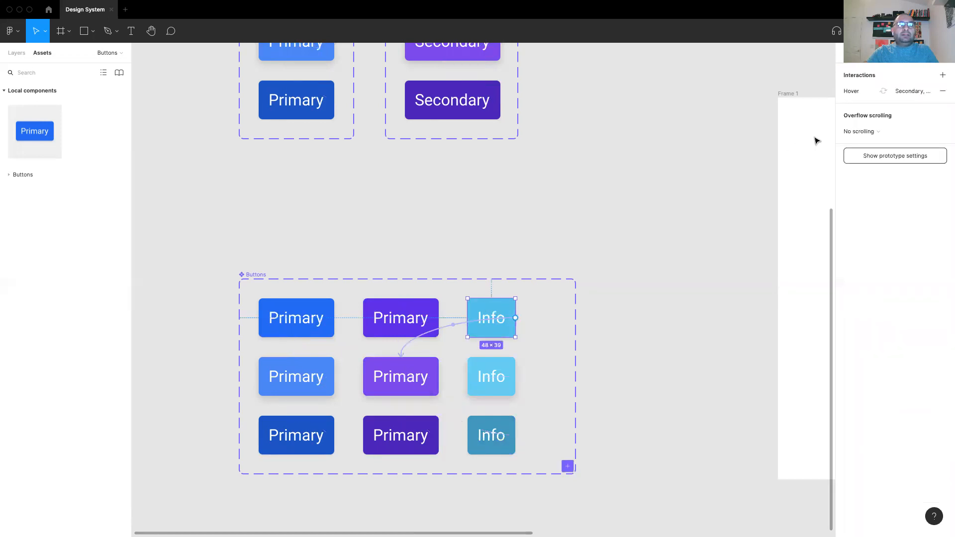
click(852, 91)
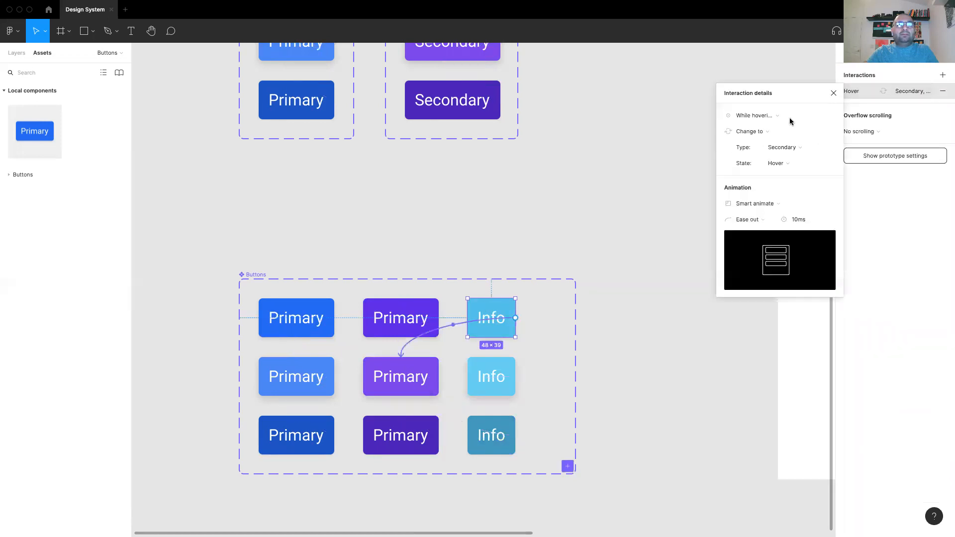
click(784, 164)
click(813, 127)
click(798, 146)
click(795, 158)
Redirect the Info Hover variant's click interaction to the Info Selected variant
click(488, 383)
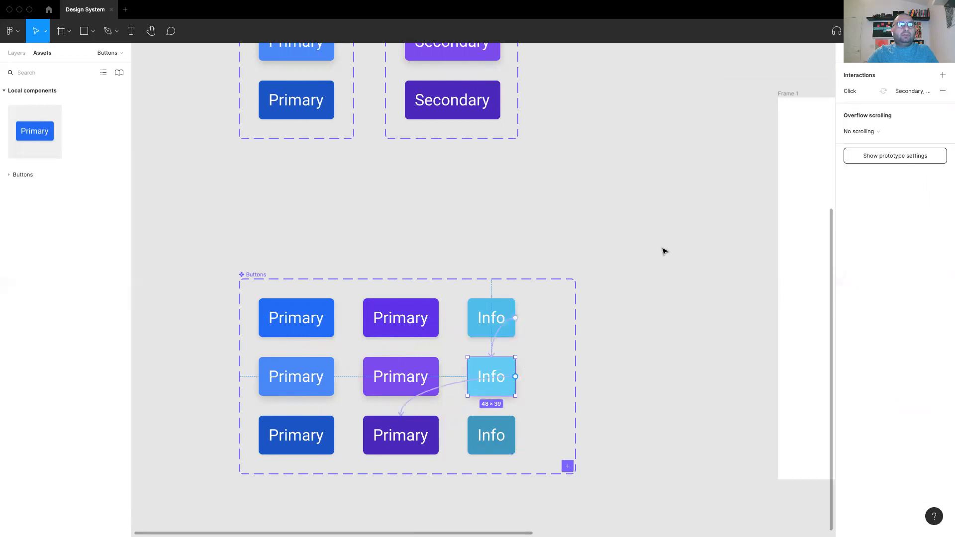
click(852, 91)
click(778, 147)
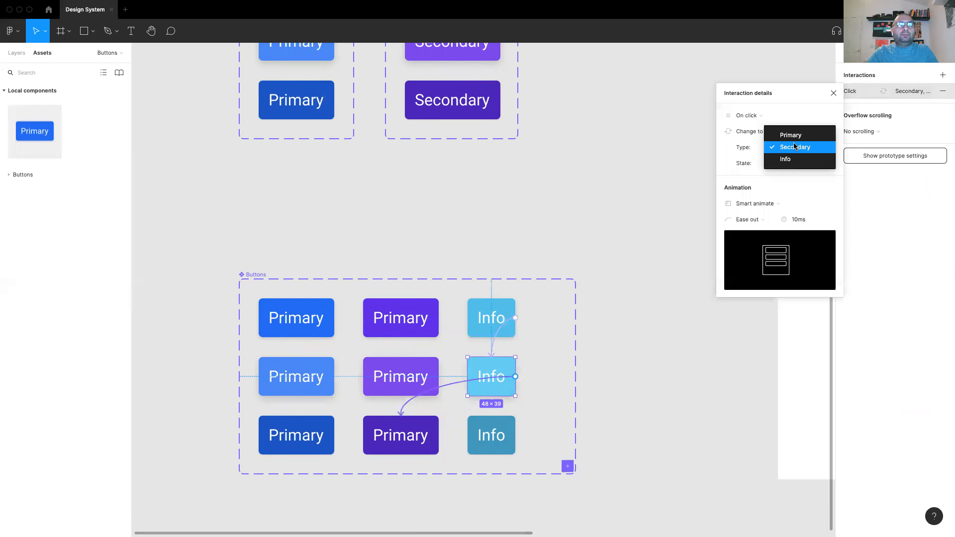
click(789, 158)
Redirect the Info Selected variant's after-delay interaction to the Info Default variant
click(512, 426)
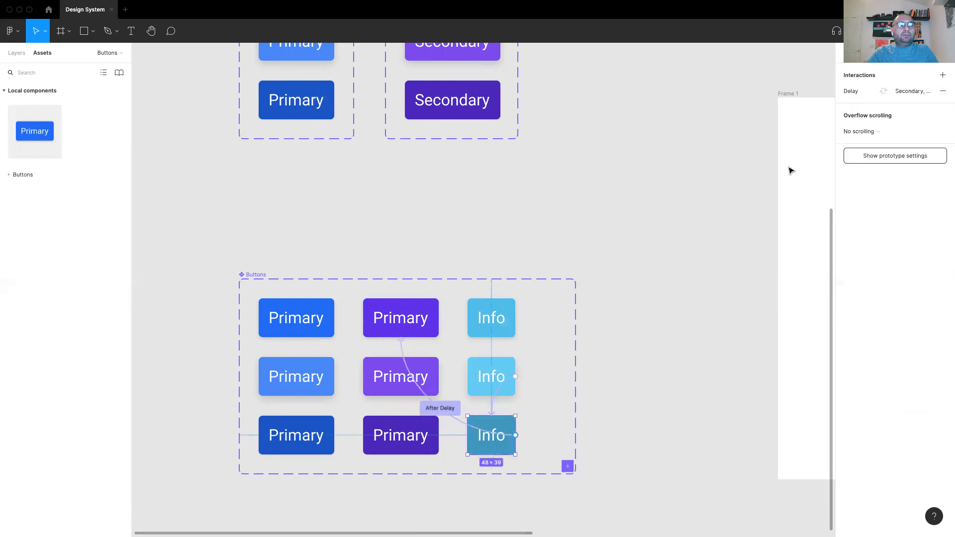
click(852, 92)
click(783, 147)
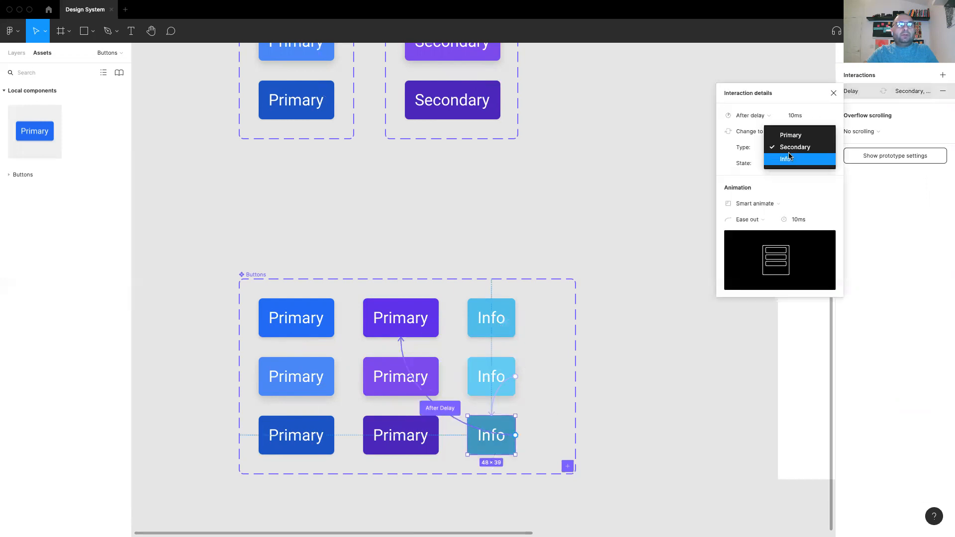
click(710, 278)
click(672, 357)
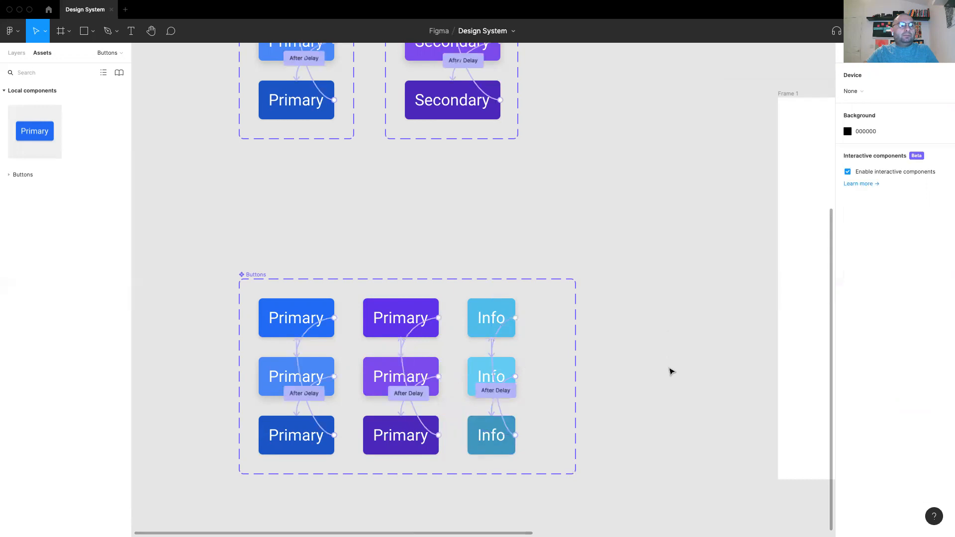
Narrow the combined Buttons set to fit its three columns and move it up just below the separate Primary and Secondary sets
click(314, 298)
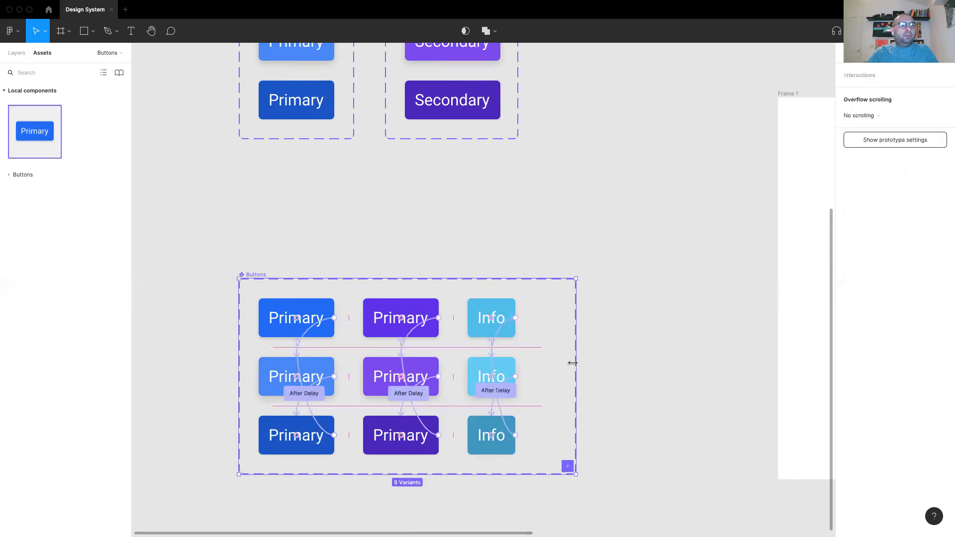
drag(570, 361, 551, 361)
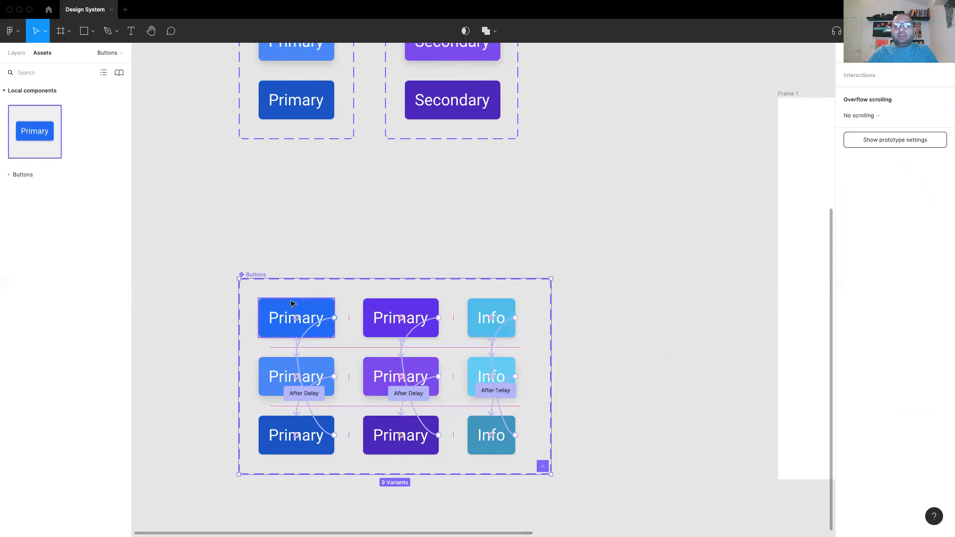
click(608, 330)
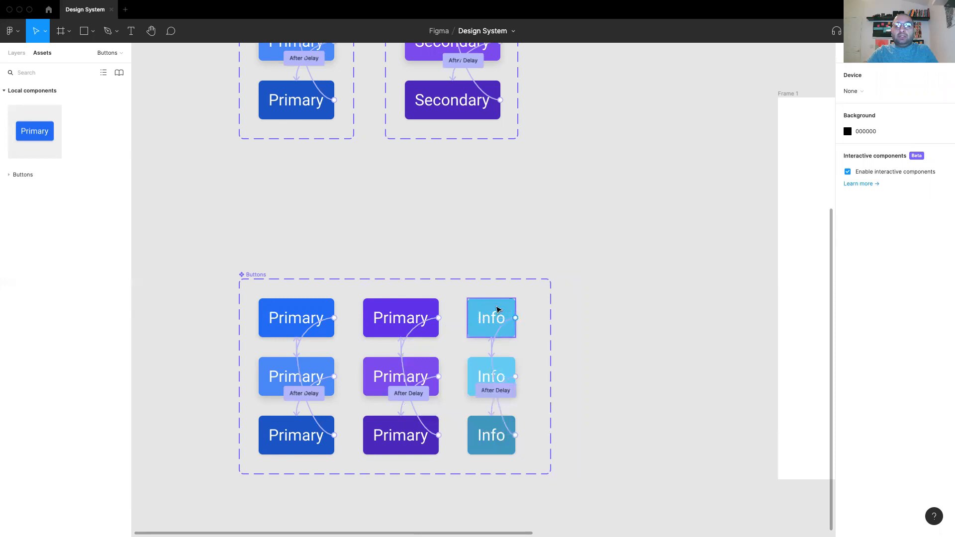
drag(252, 273, 253, 167)
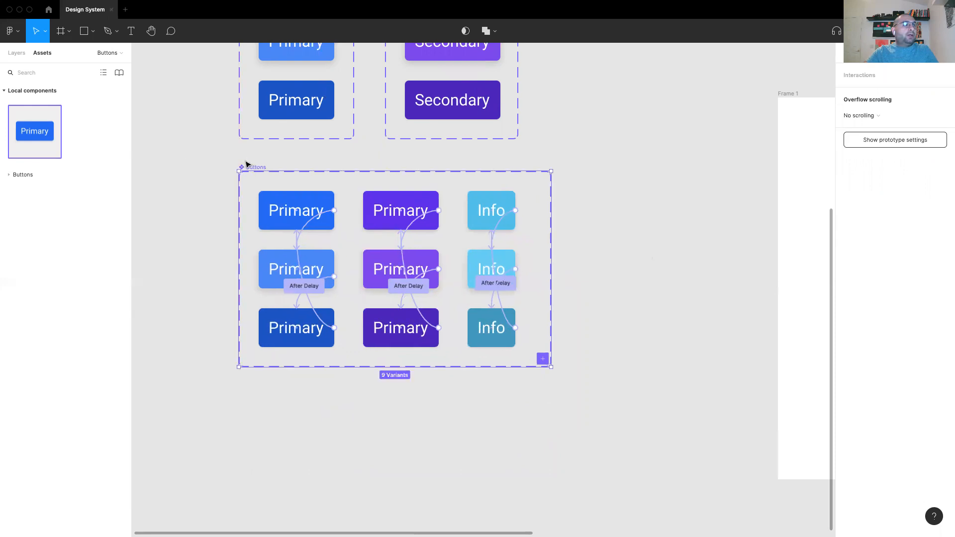
Rename the combined component set as Buttons/Button
double_click(253, 167)
key(Right)
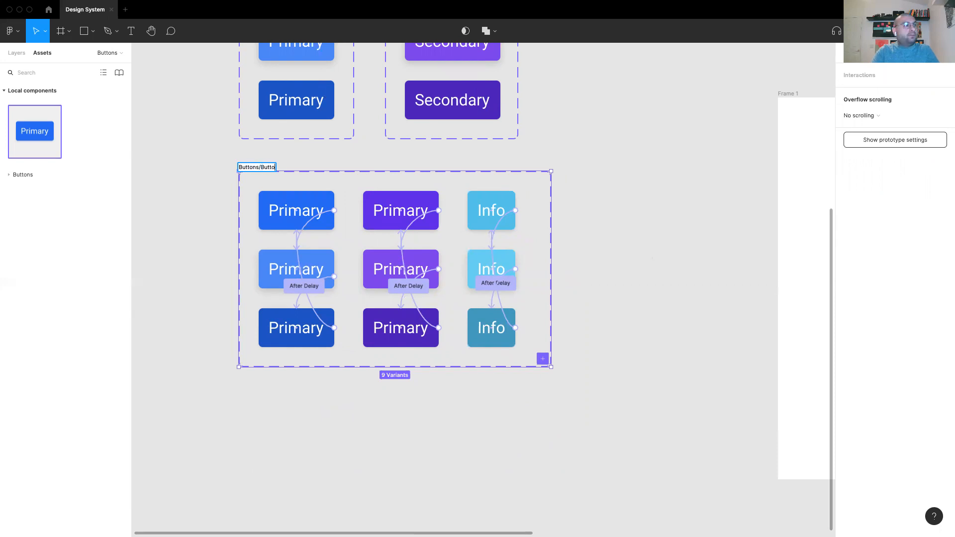
text(/Button)
key(Return)
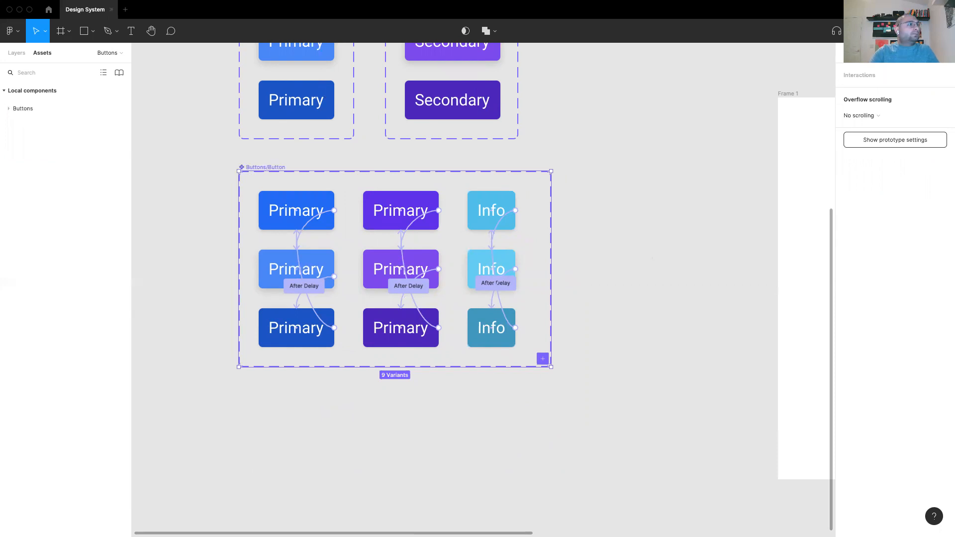
Expand the Buttons group in the local components and compare the separate Primary and Secondary sets with the combined Buttons/Button set
click(7, 109)
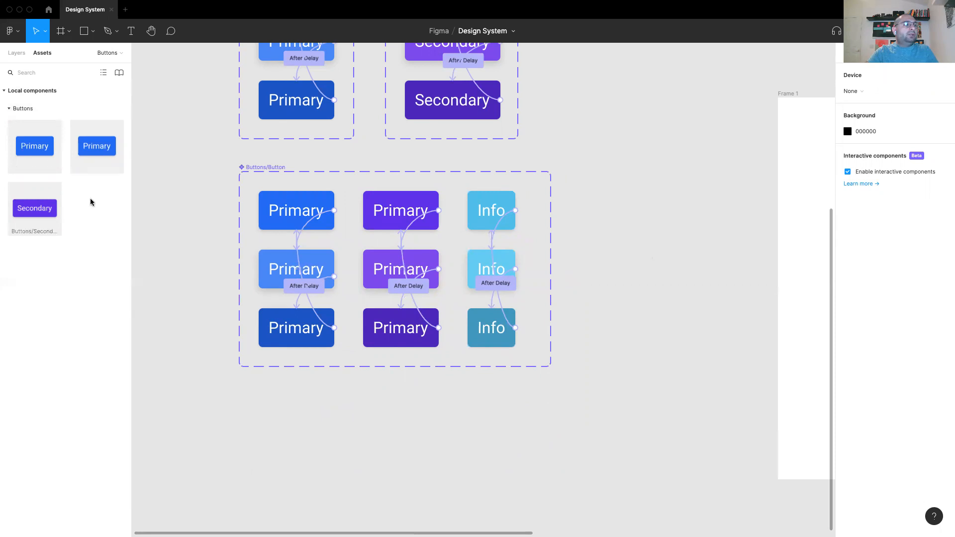
scroll(646, 172, up, 5)
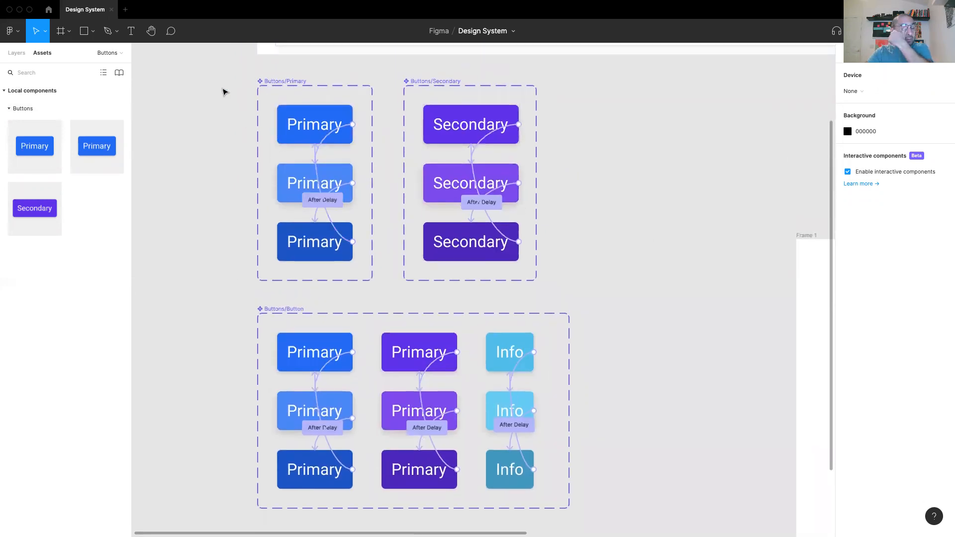
drag(231, 66, 640, 276)
click(652, 282)
drag(227, 298, 628, 520)
click(641, 408)
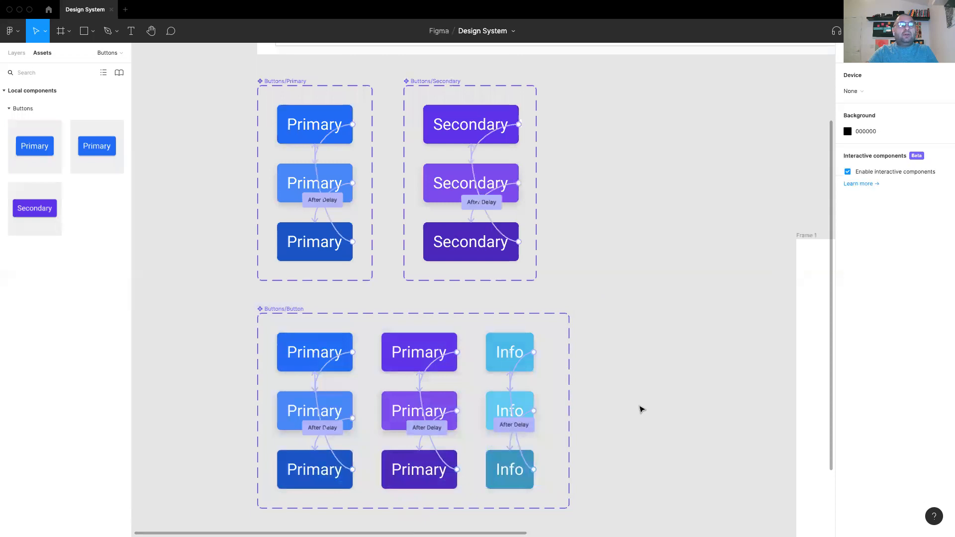